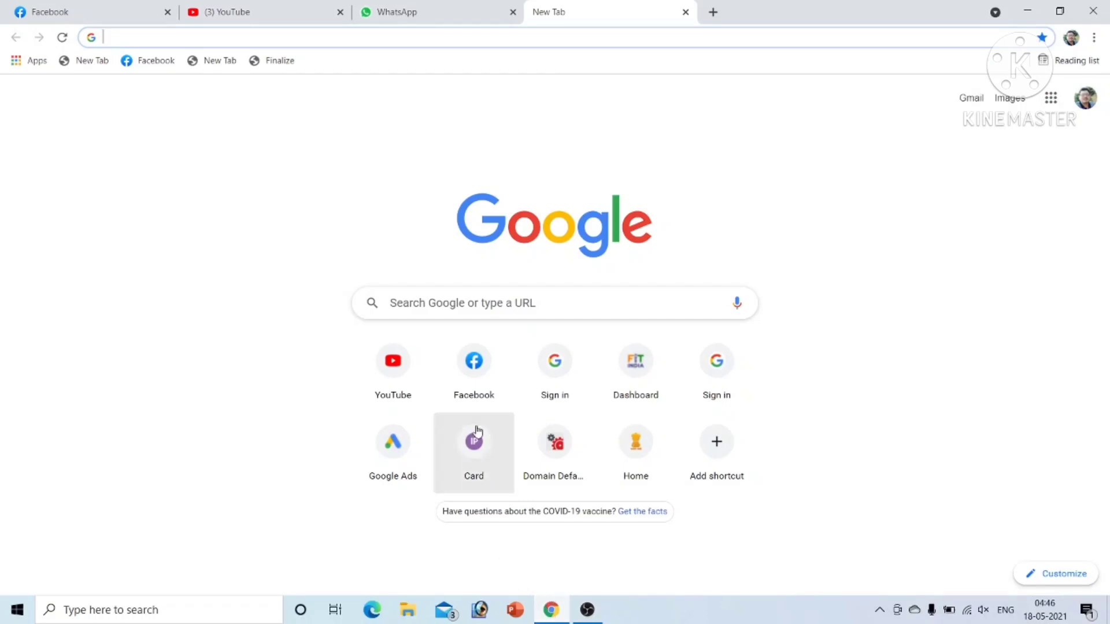
Step: Search Google for 'fit india movement' and open the fitindia.gov.in Register page
left_click(472, 300)
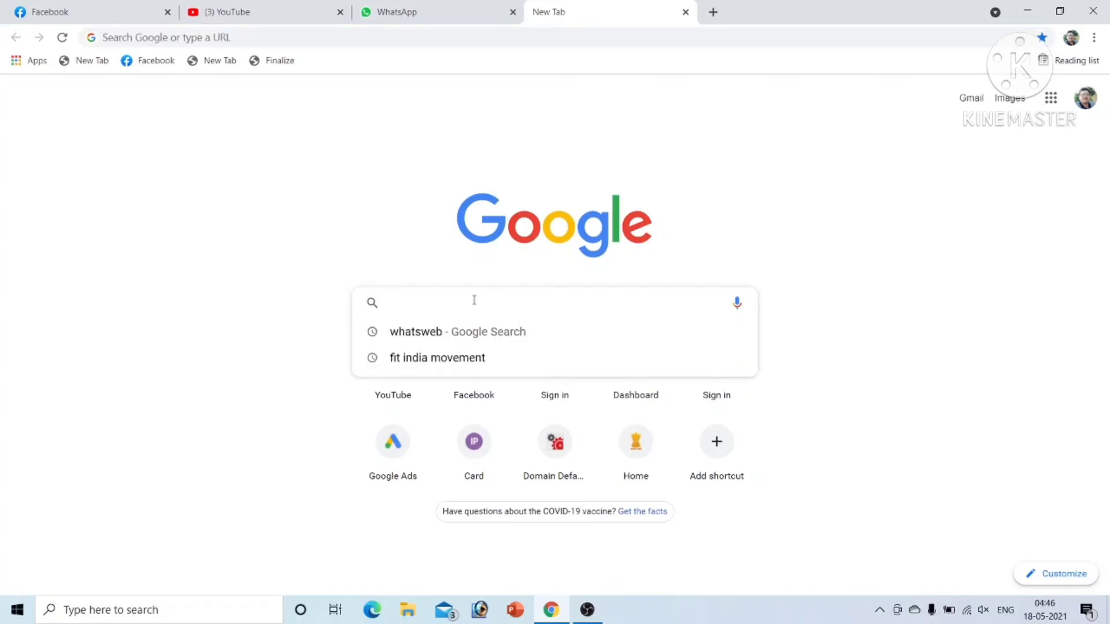
left_click(469, 359)
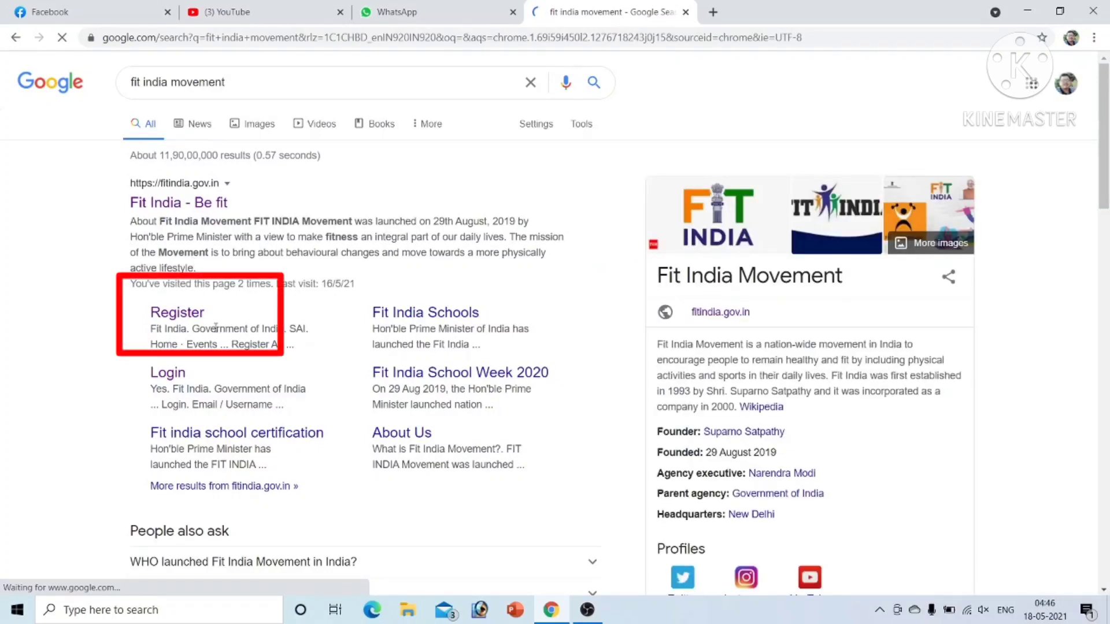
left_click(173, 315)
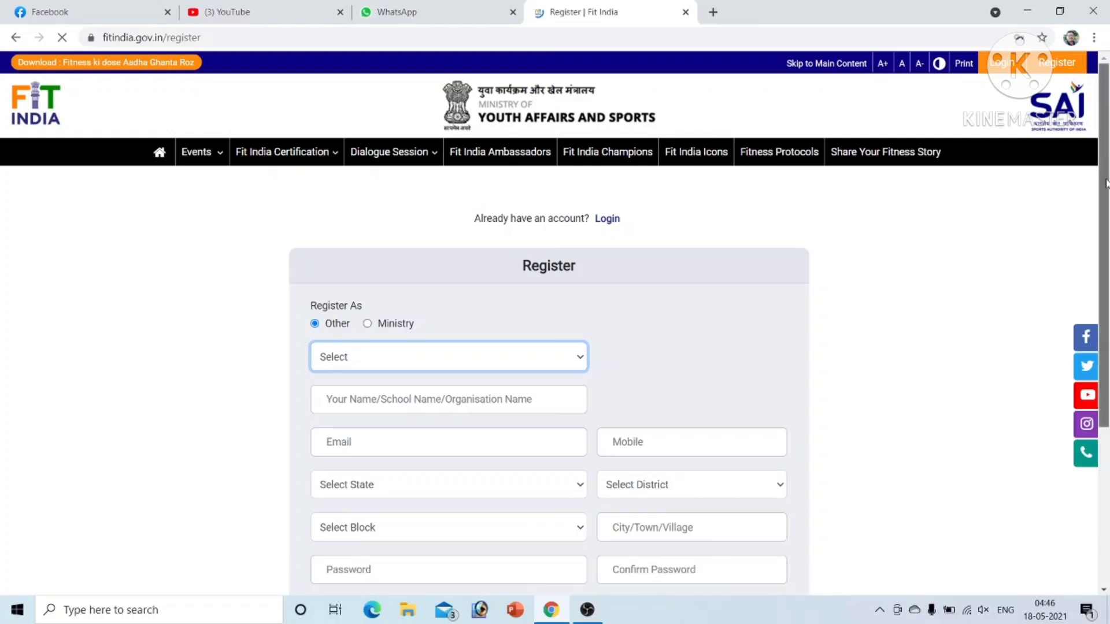
Step: Set Register As to SCHOOL on the Fit India registration form
scroll(1106, 341, "down", 3)
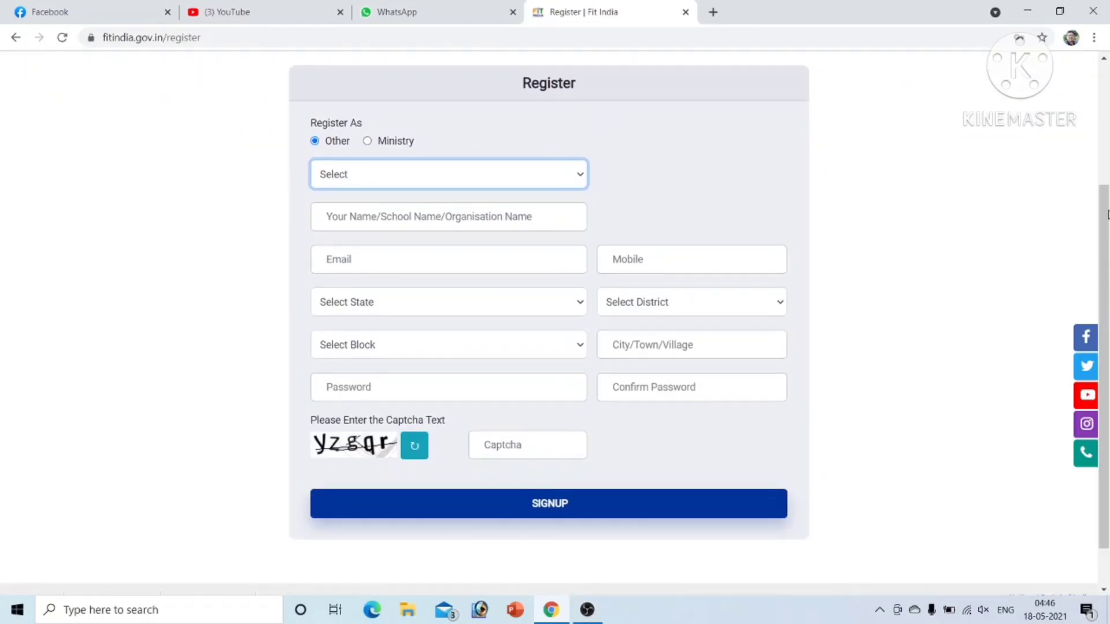
left_click_drag(1107, 215, 1104, 111)
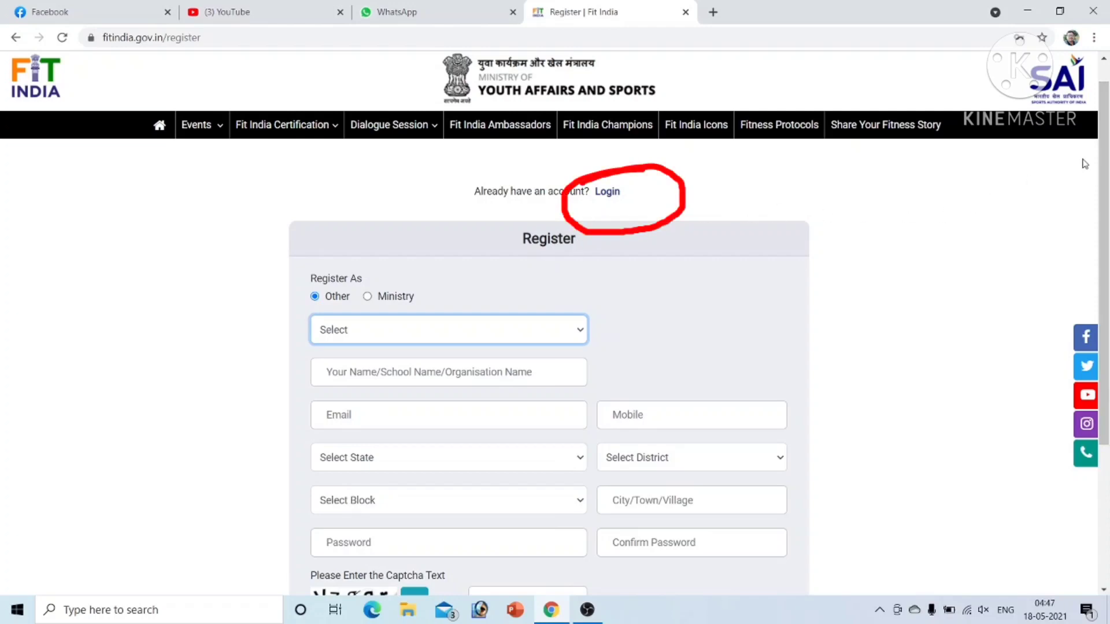
left_click_drag(1106, 153, 1108, 192)
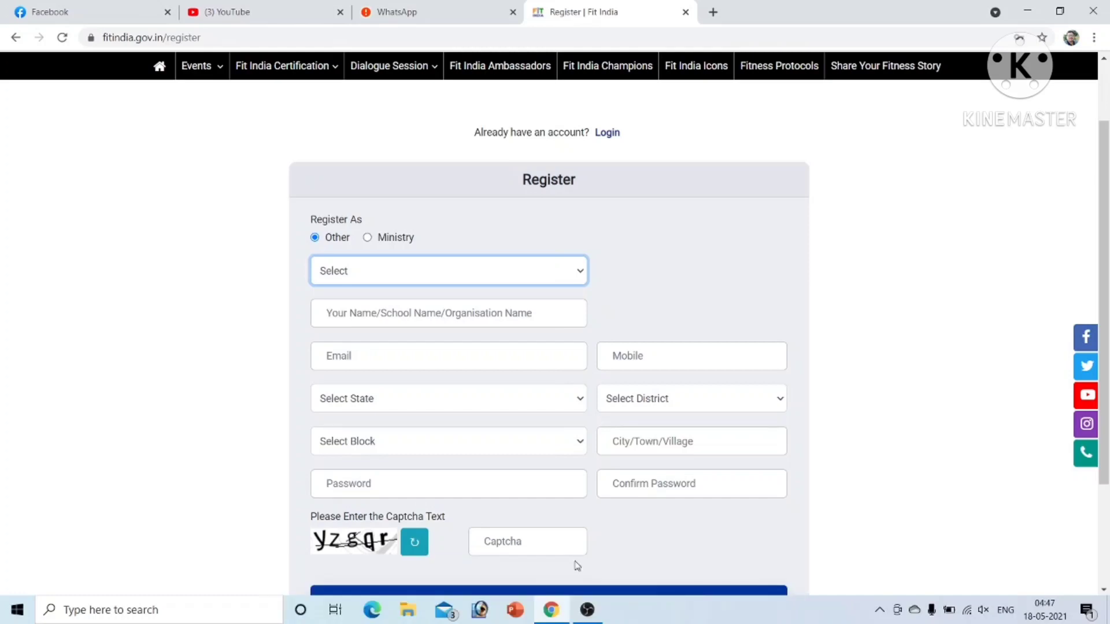
left_click(577, 274)
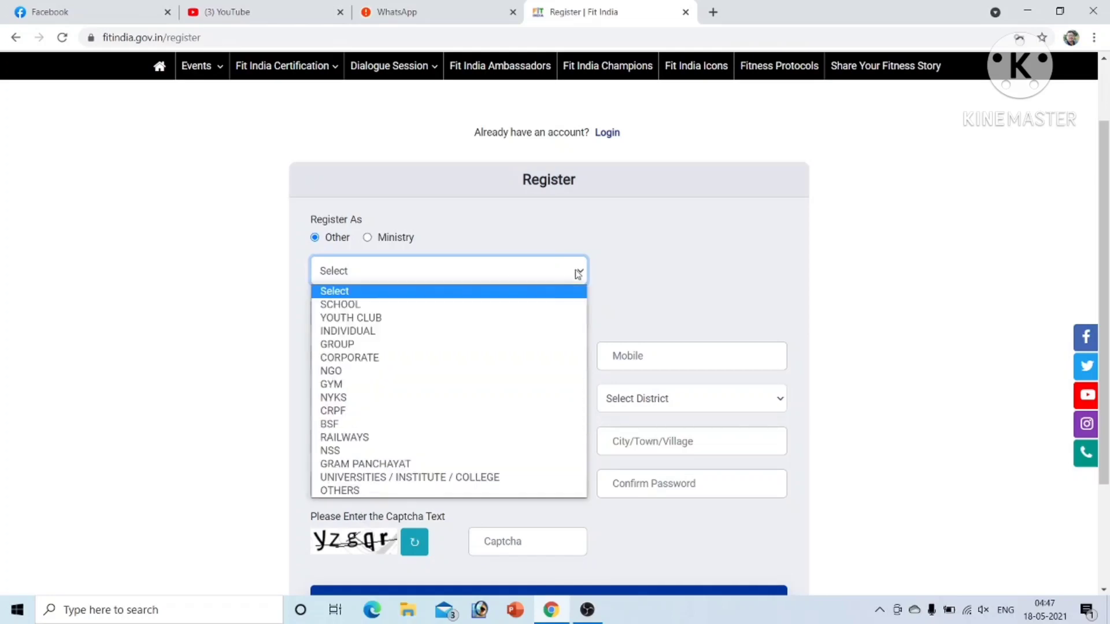
left_click(539, 305)
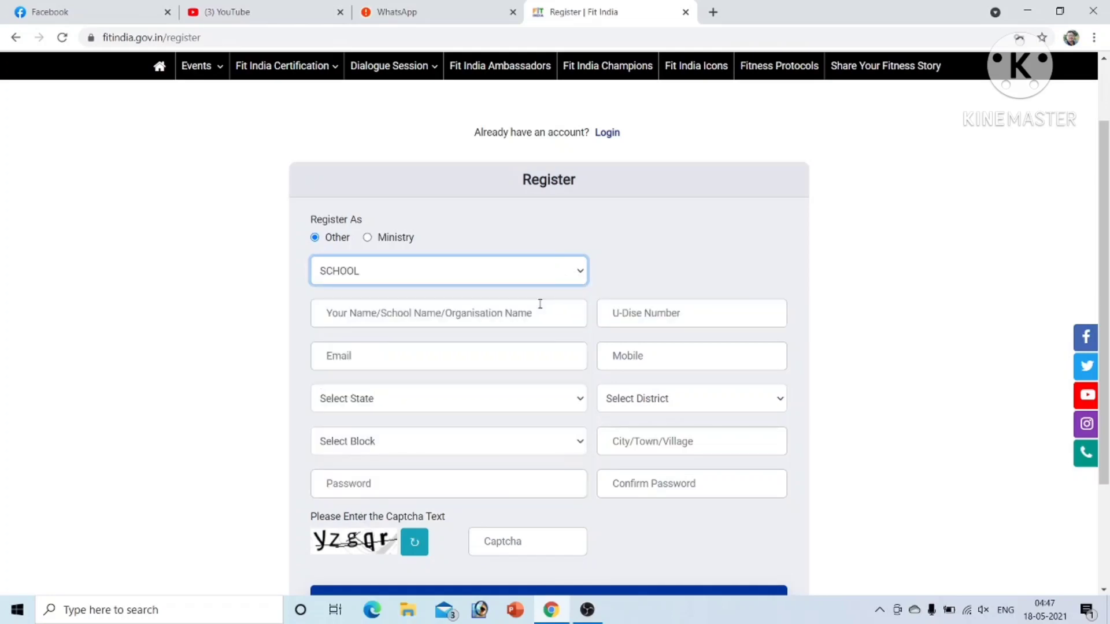
Step: Enter the school name DARRANGIPARA LPS and the school's U-Dise number
left_click(367, 315)
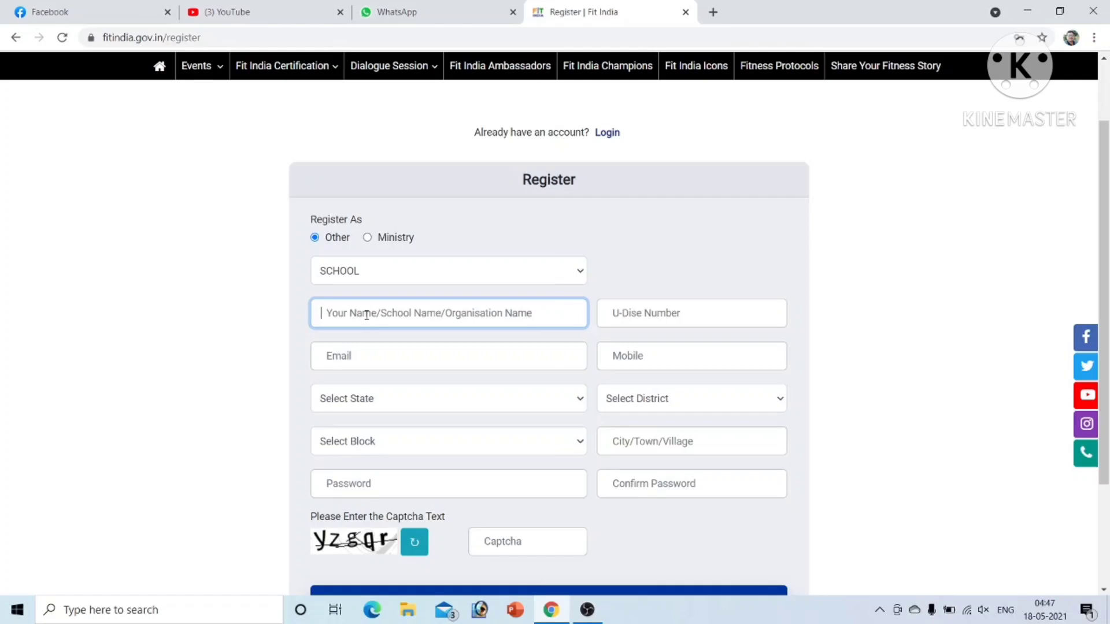
type("DARRANGIPARA LPS")
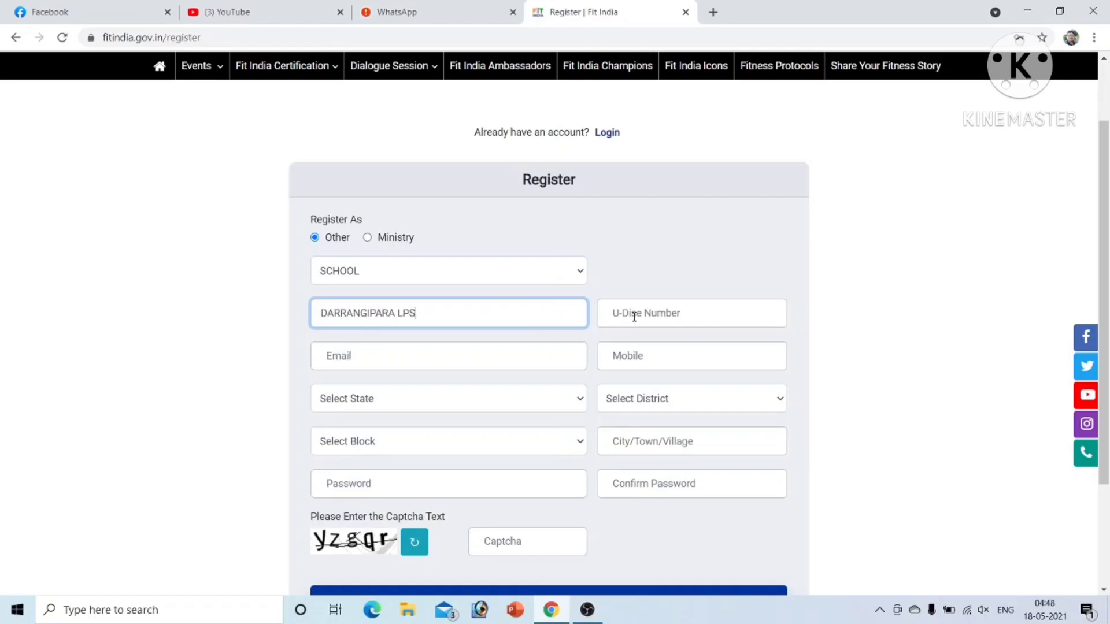
left_click(634, 313)
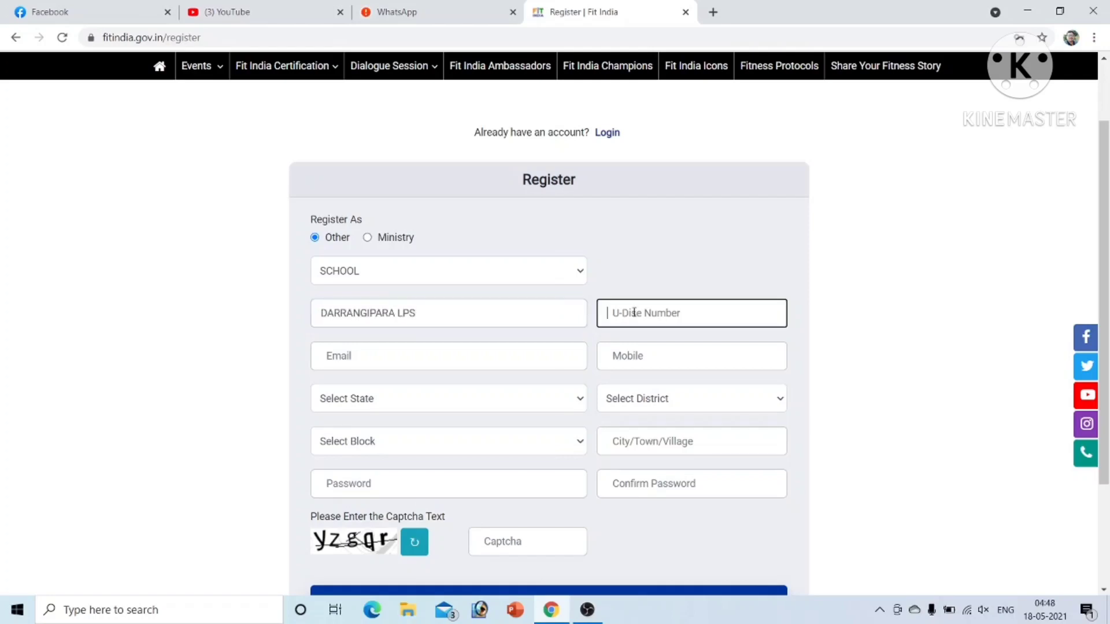
type("18260312501")
Step: Fill the contact e-mail from the saved autofill suggestion, then the mobile number
left_click(460, 362)
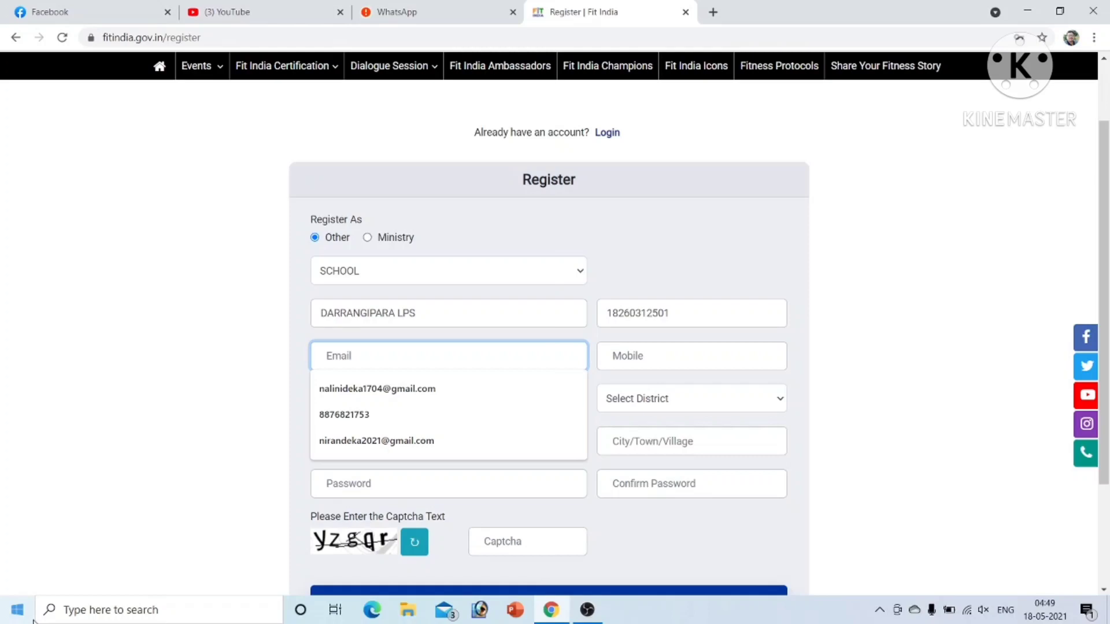
key("Down")
key("Return")
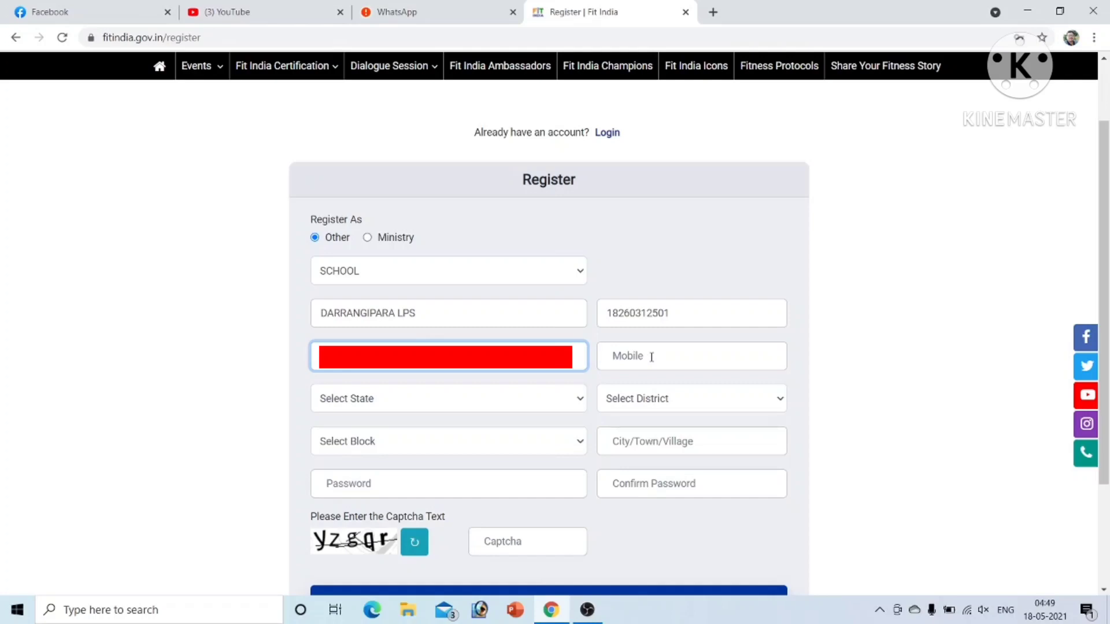
left_click(651, 357)
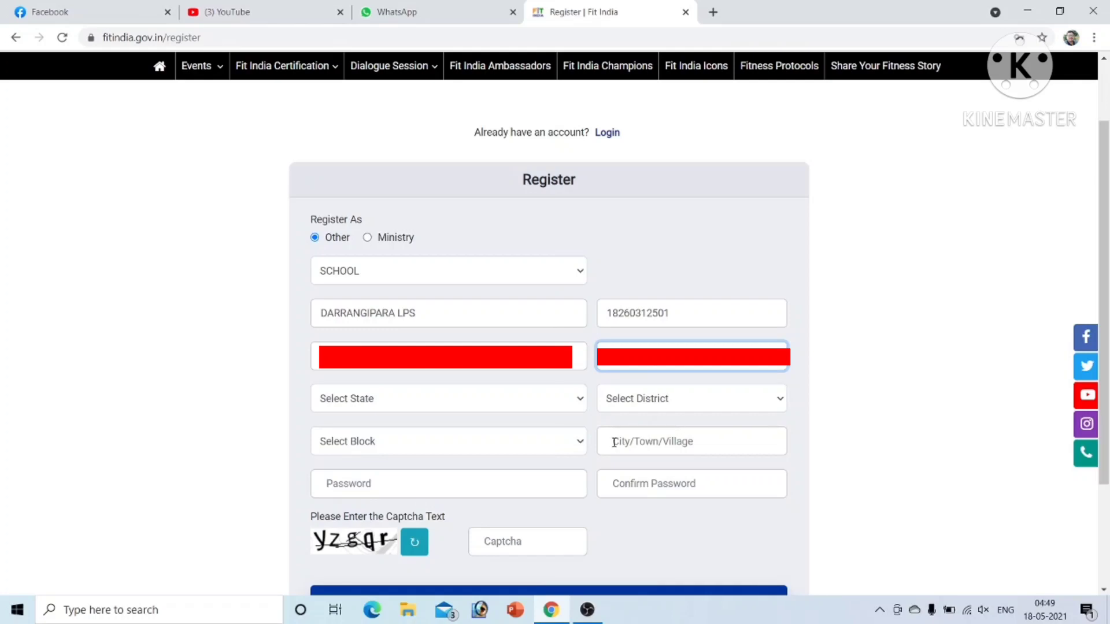
Step: Set the location to state Assam, district Udalguri and block ODALGURI
left_click(580, 401)
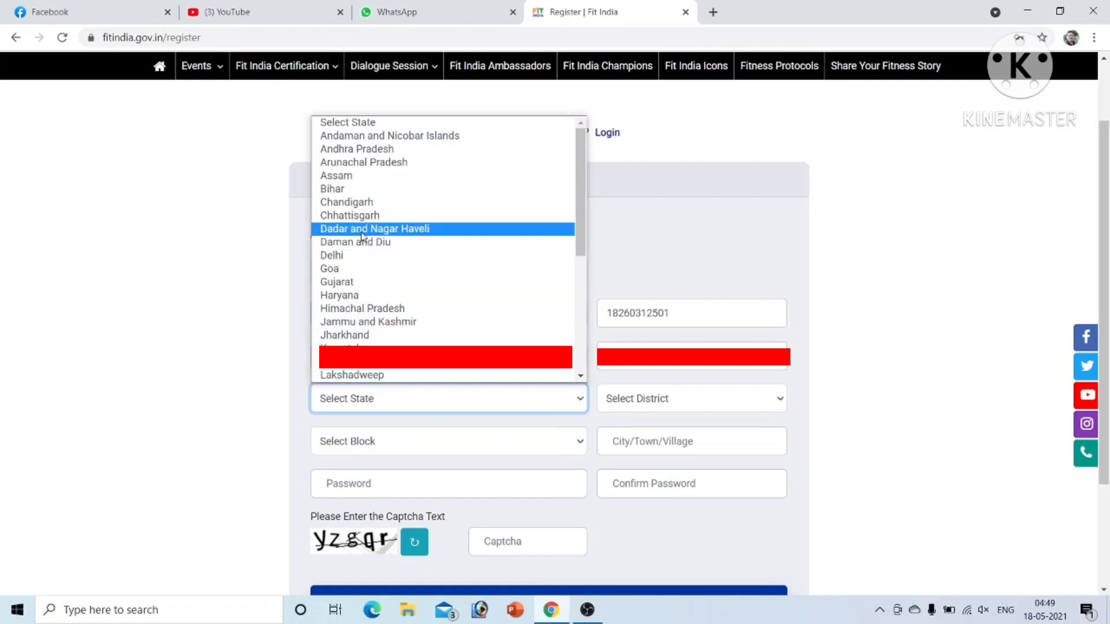
left_click(340, 175)
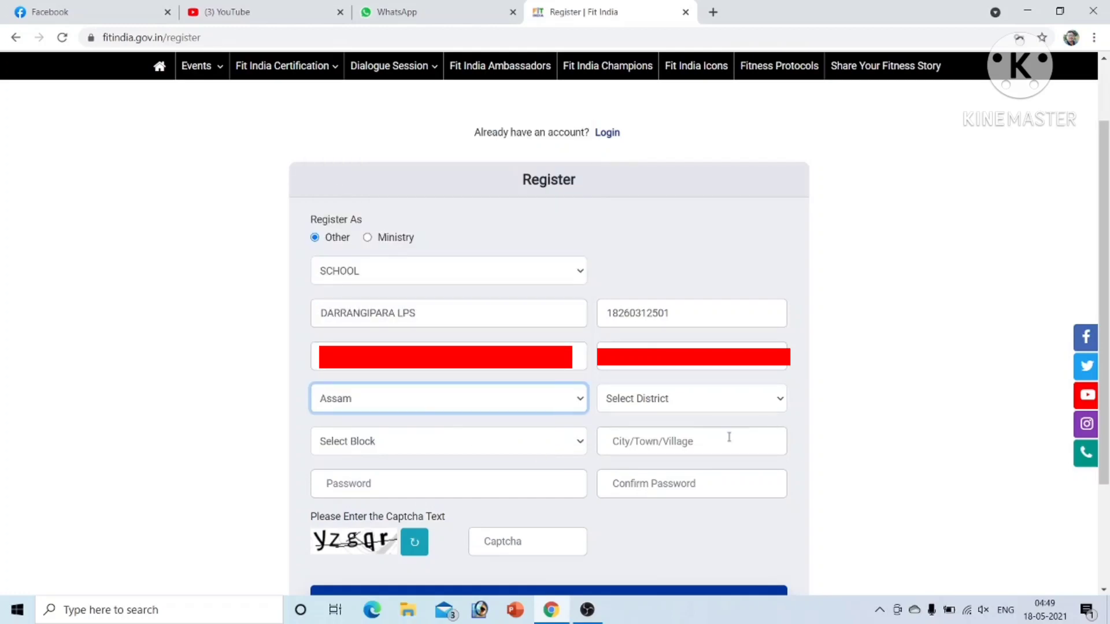
left_click(777, 403)
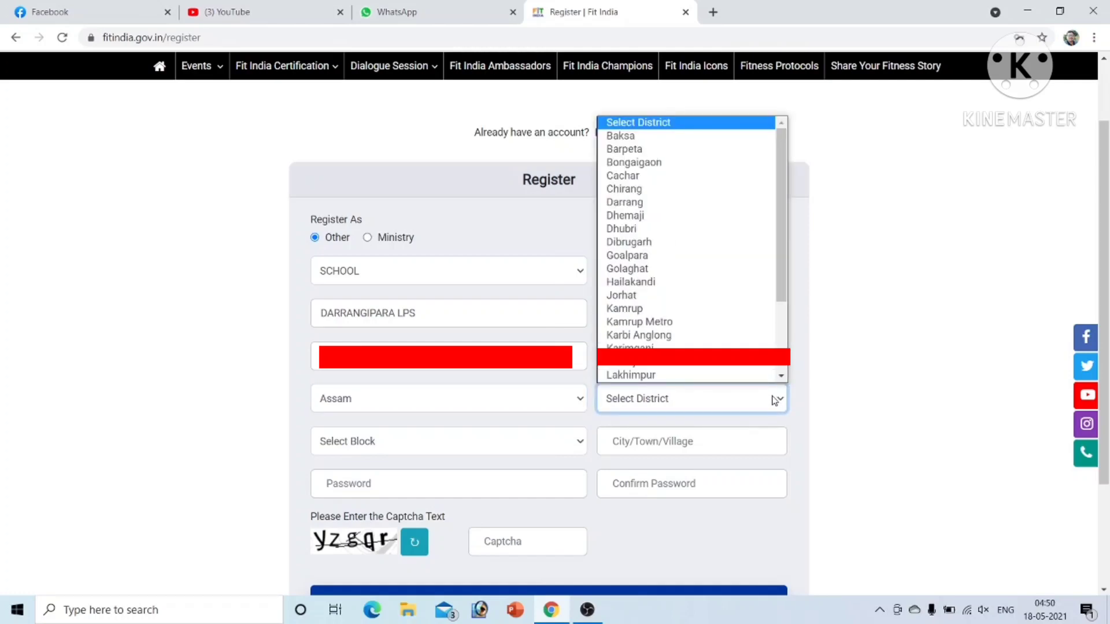
left_click_drag(781, 292, 798, 404)
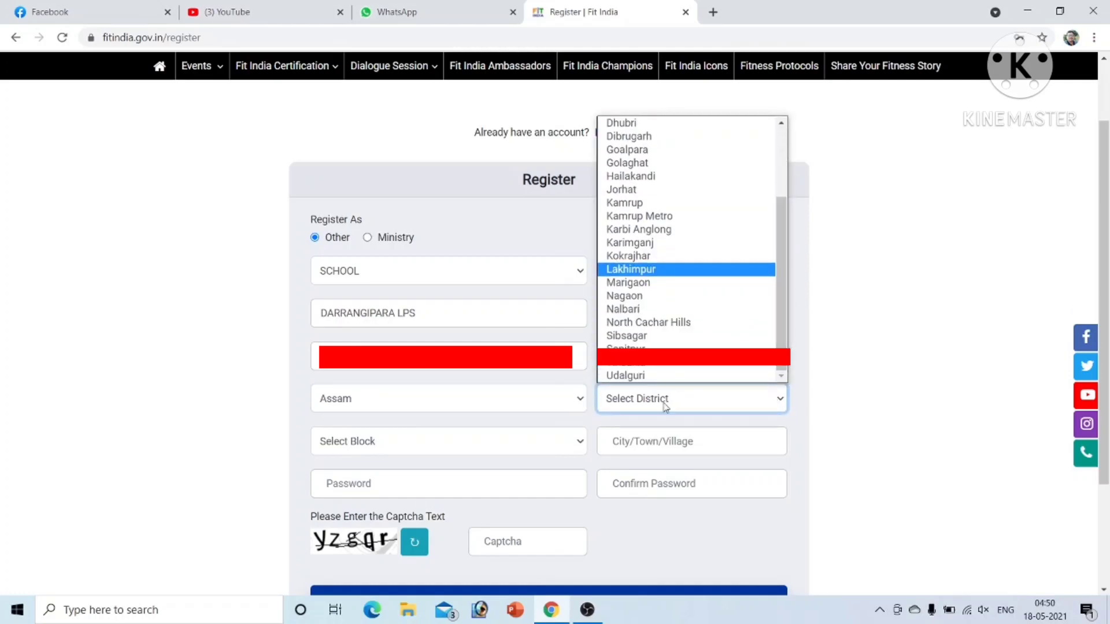
left_click(635, 375)
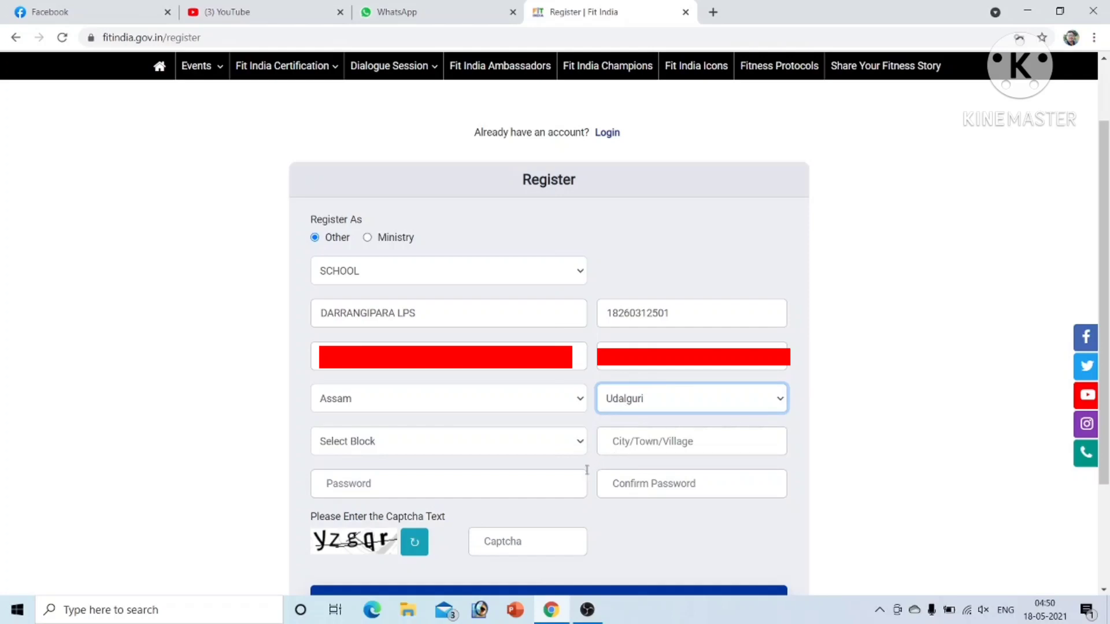
left_click(580, 448)
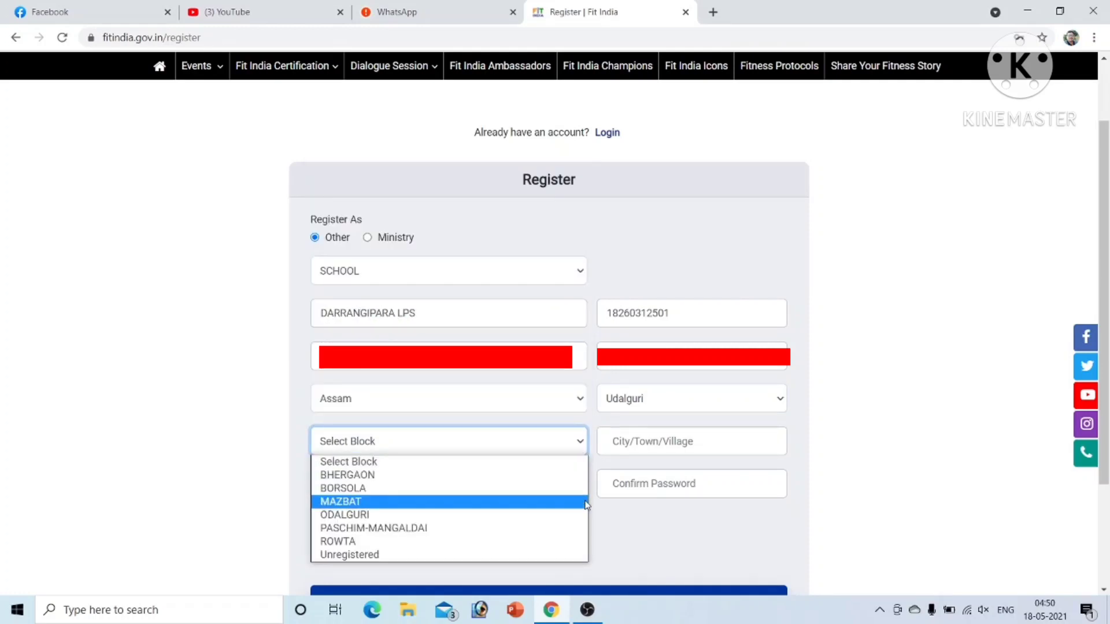
left_click(443, 516)
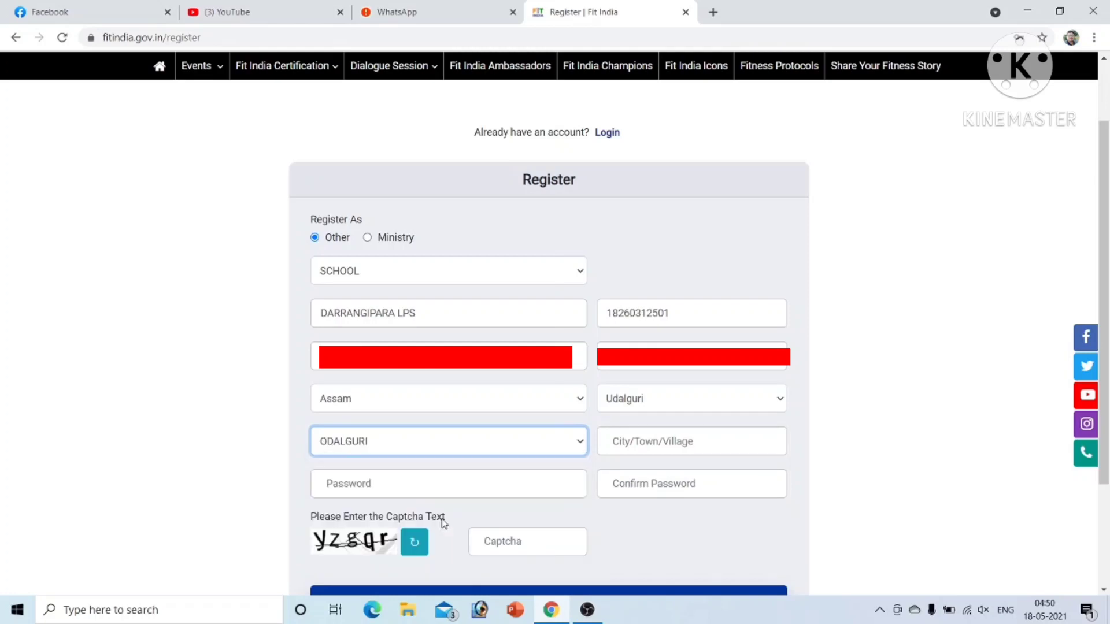
left_click(637, 442)
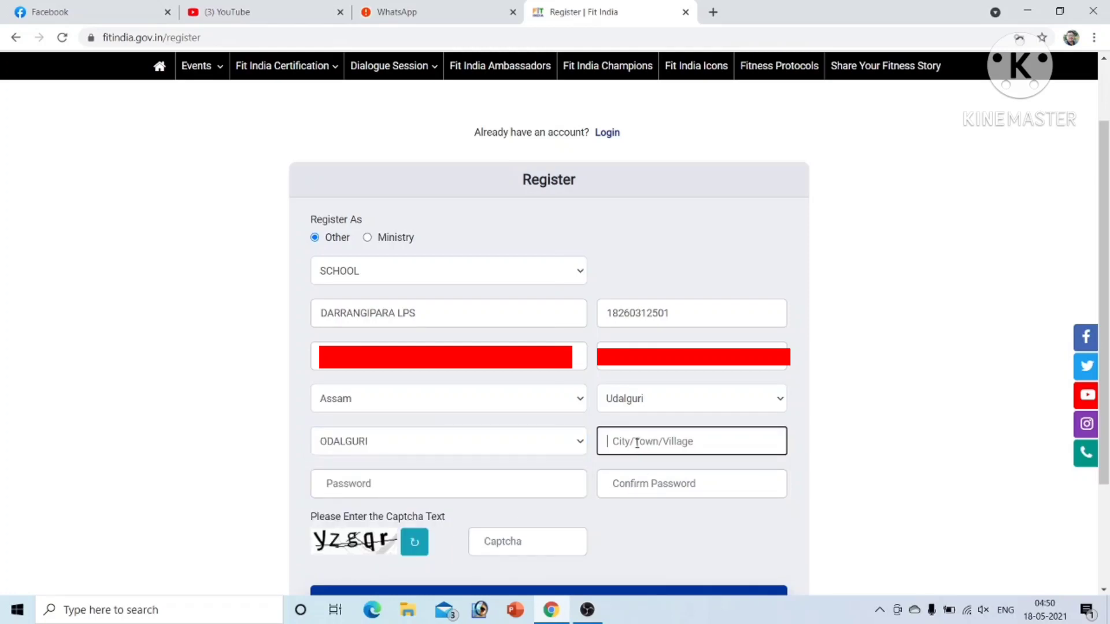
Step: Enter city UDALGURI, the account password and the captcha text, then sign up
type("UDALGURI")
left_click(520, 490)
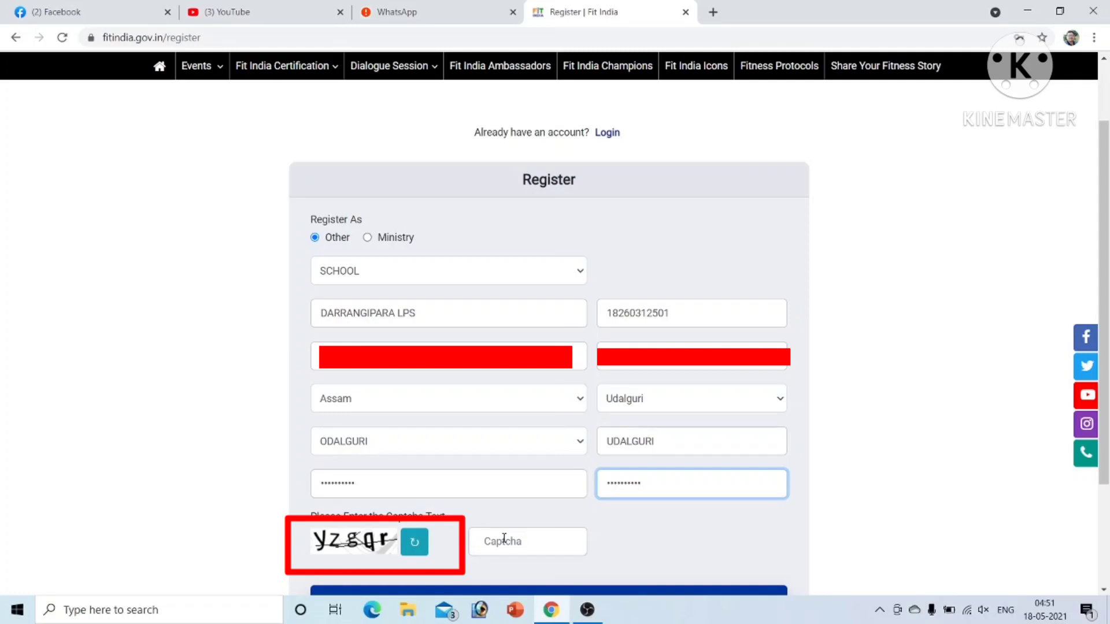
left_click(504, 538)
type("y")
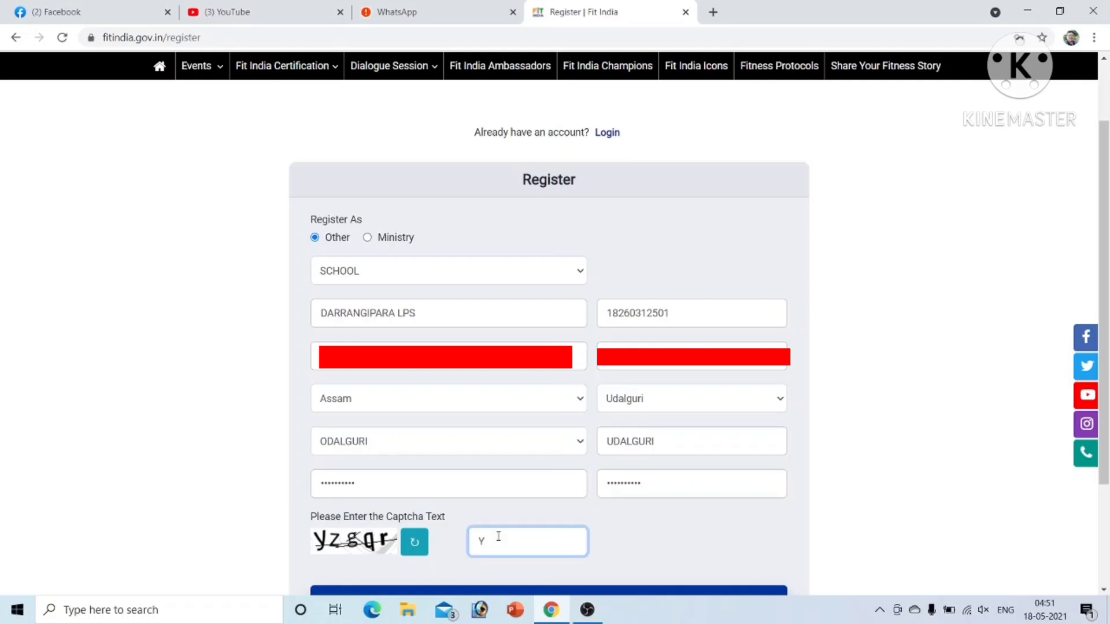
type("zgqr")
left_click(647, 591)
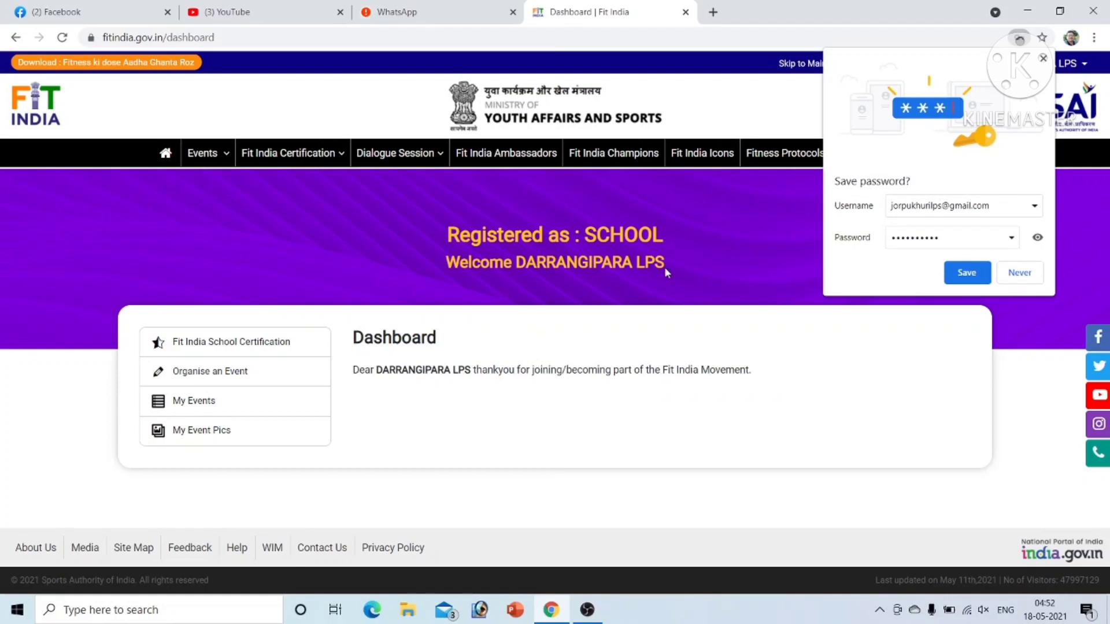
Step: Save the new password in Chrome and go to Fit India School Certification
left_click(966, 280)
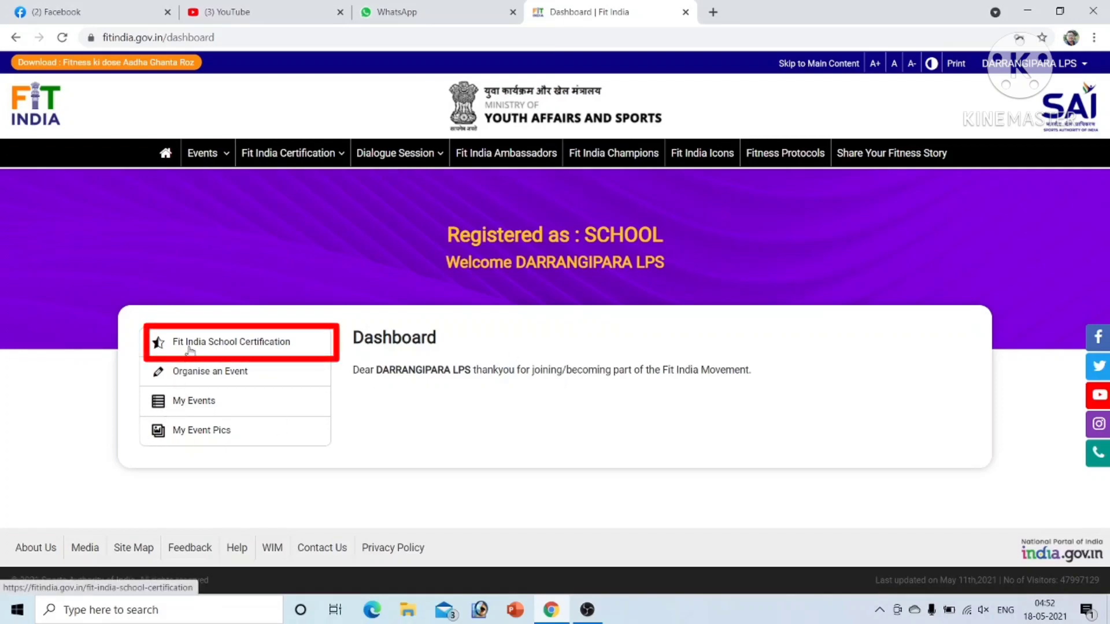
left_click(193, 347)
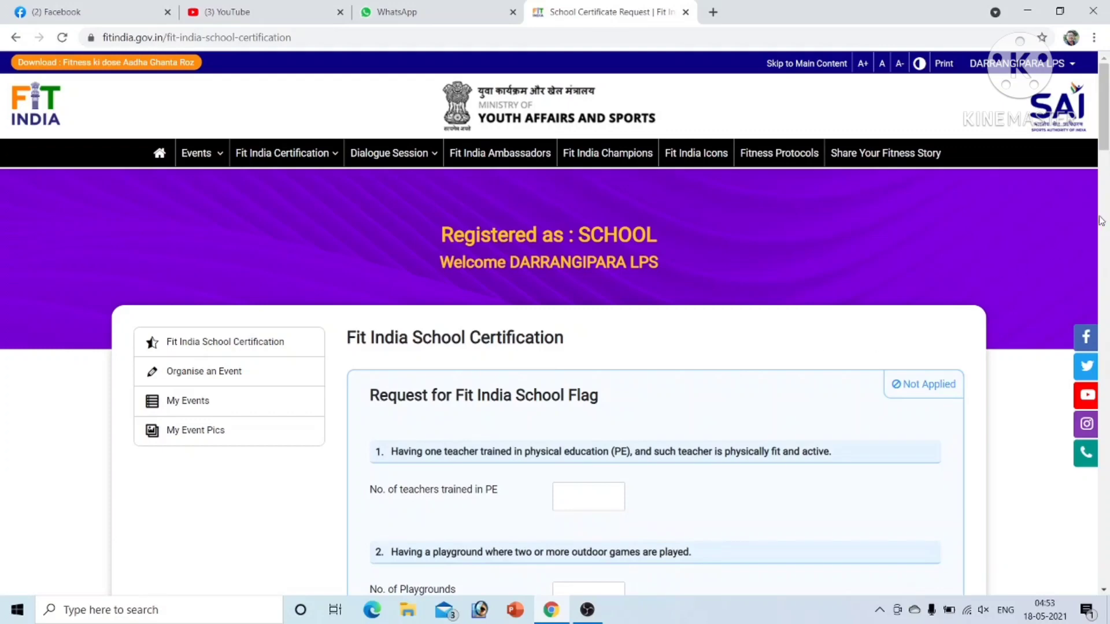
Step: Fill in the PE-trained teacher details, including the teacher's name, and set playgrounds to 1
left_click_drag(1104, 134, 1106, 163)
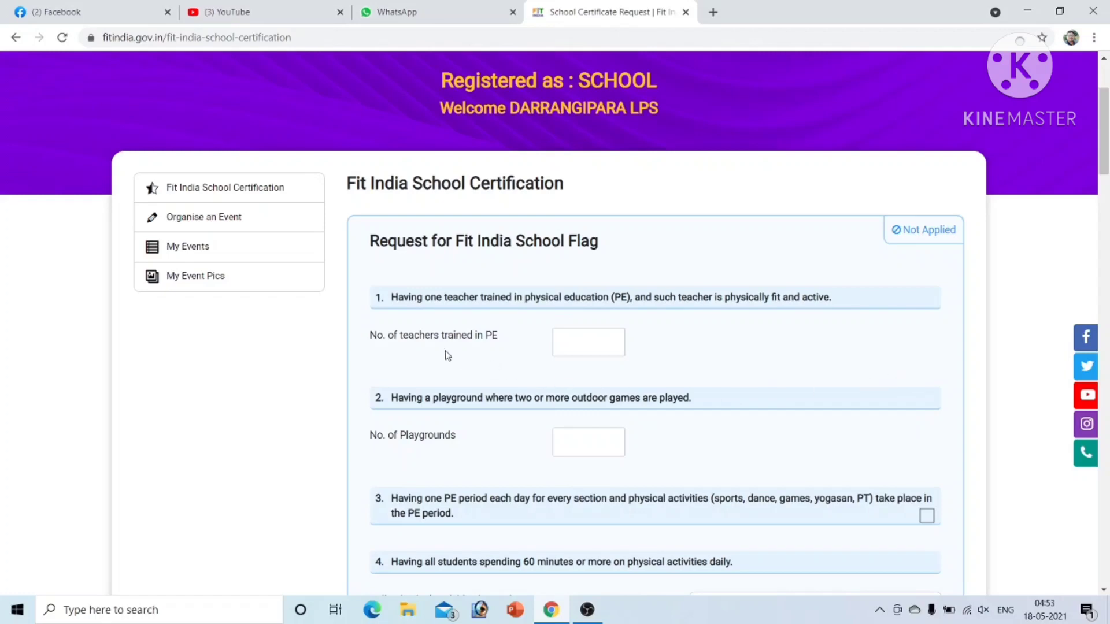
left_click(564, 339)
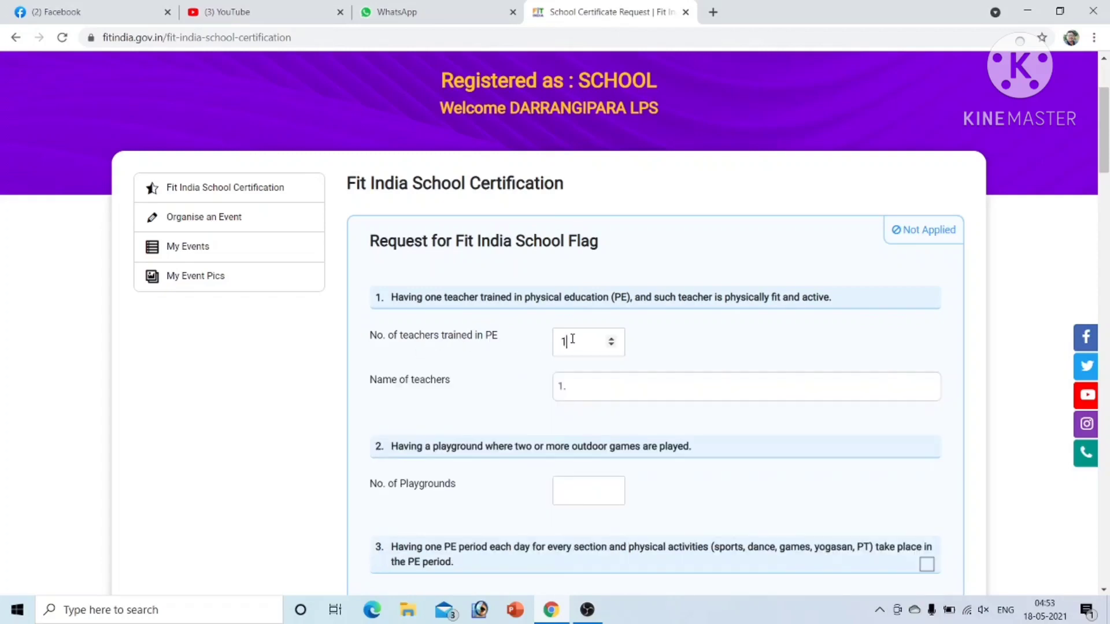
left_click(584, 385)
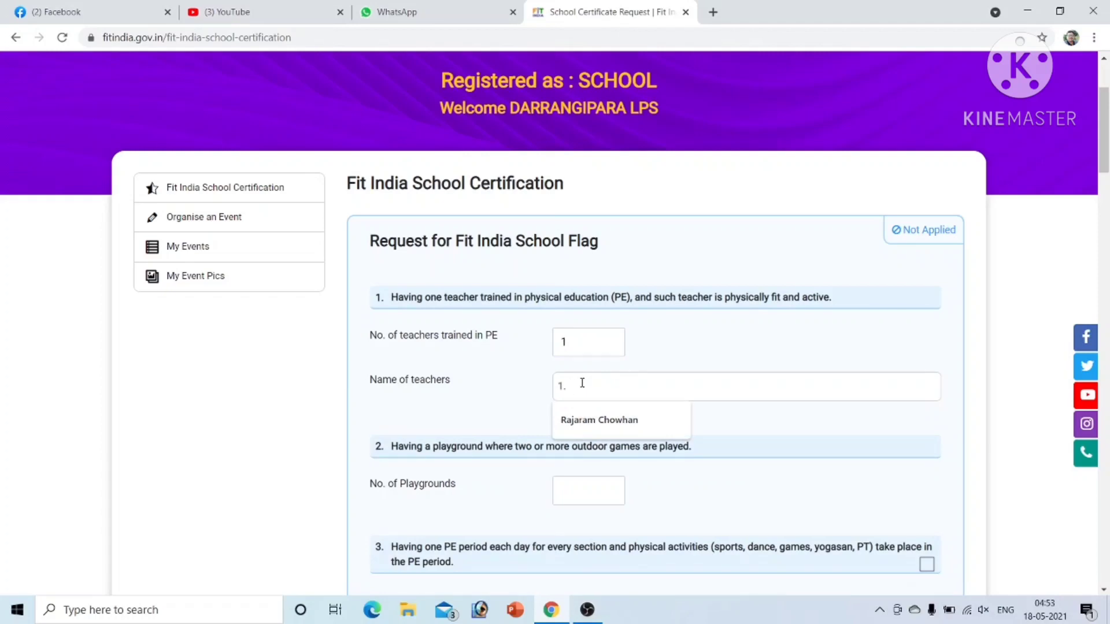
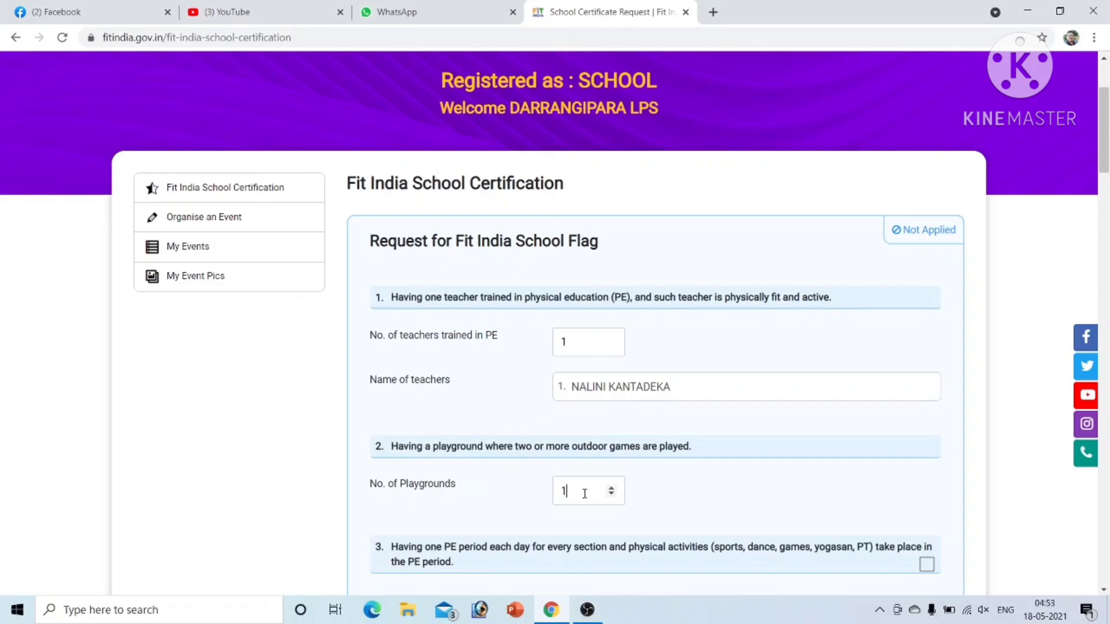
left_click(584, 493)
type("1")
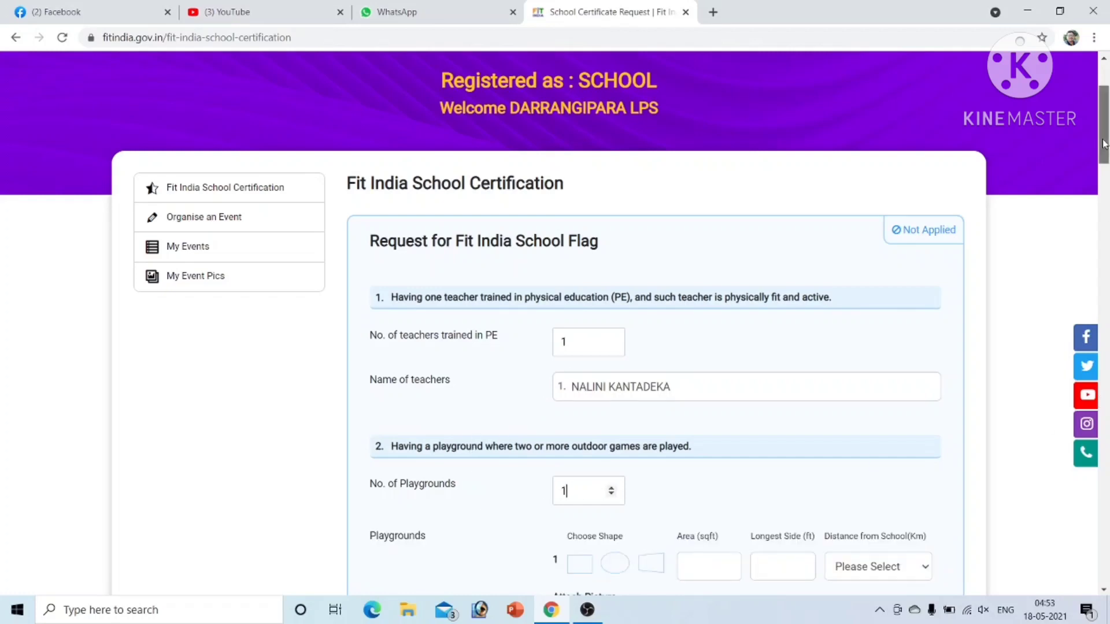
Step: Record the playground as rectangular, 15000 sq ft area, 150 ft longest side, Within School
left_click_drag(1104, 144, 1105, 205)
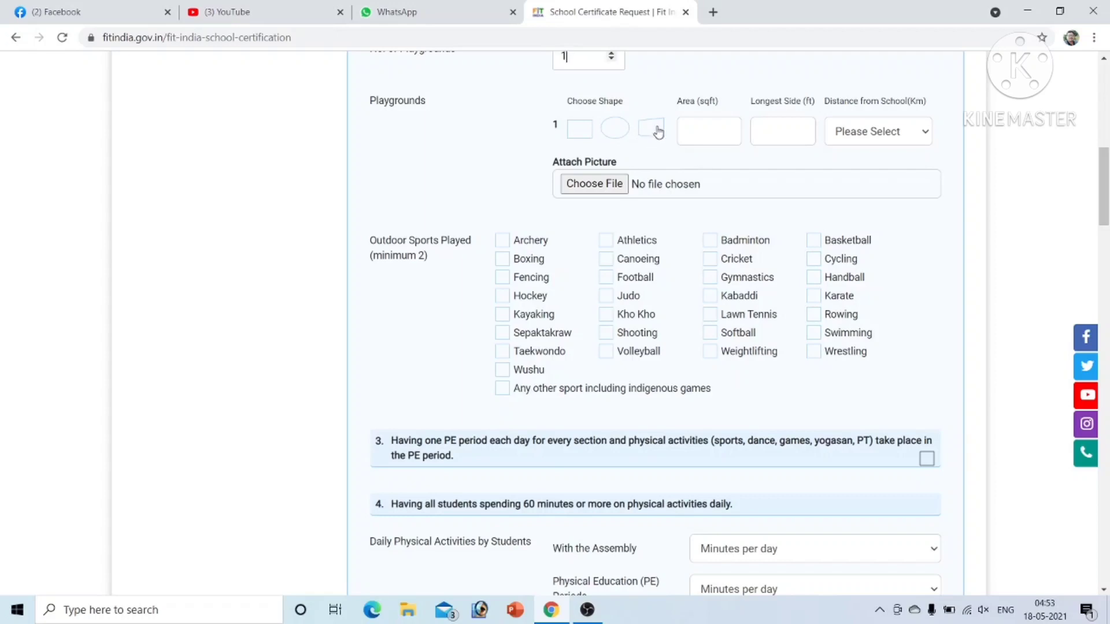
left_click(582, 131)
left_click(699, 134)
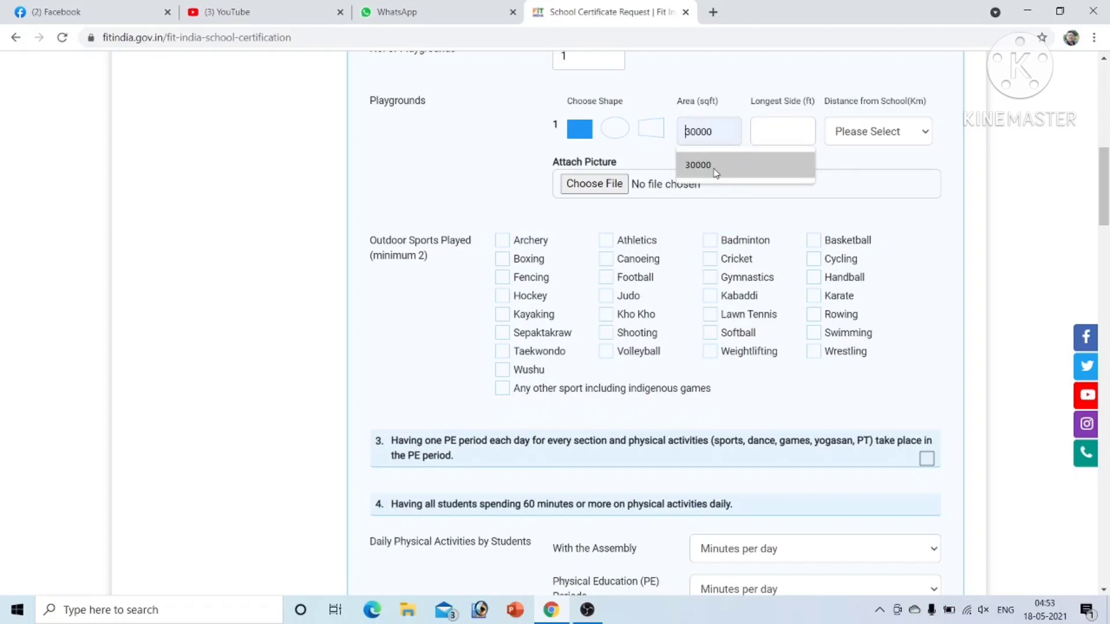
type("15")
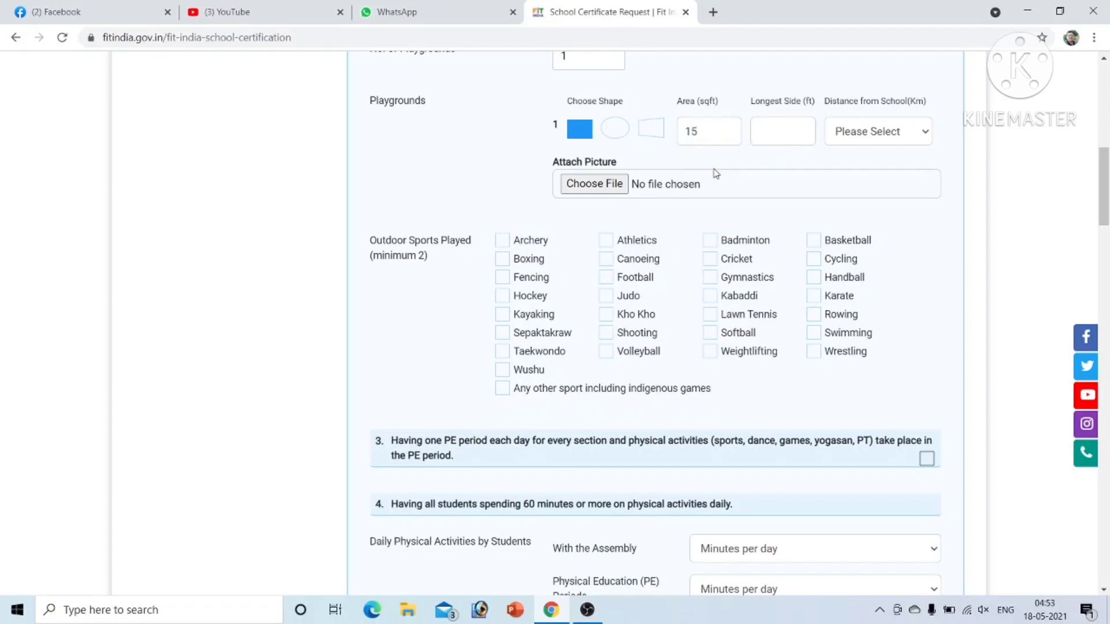
type("000")
left_click(781, 129)
type("150")
left_click(924, 132)
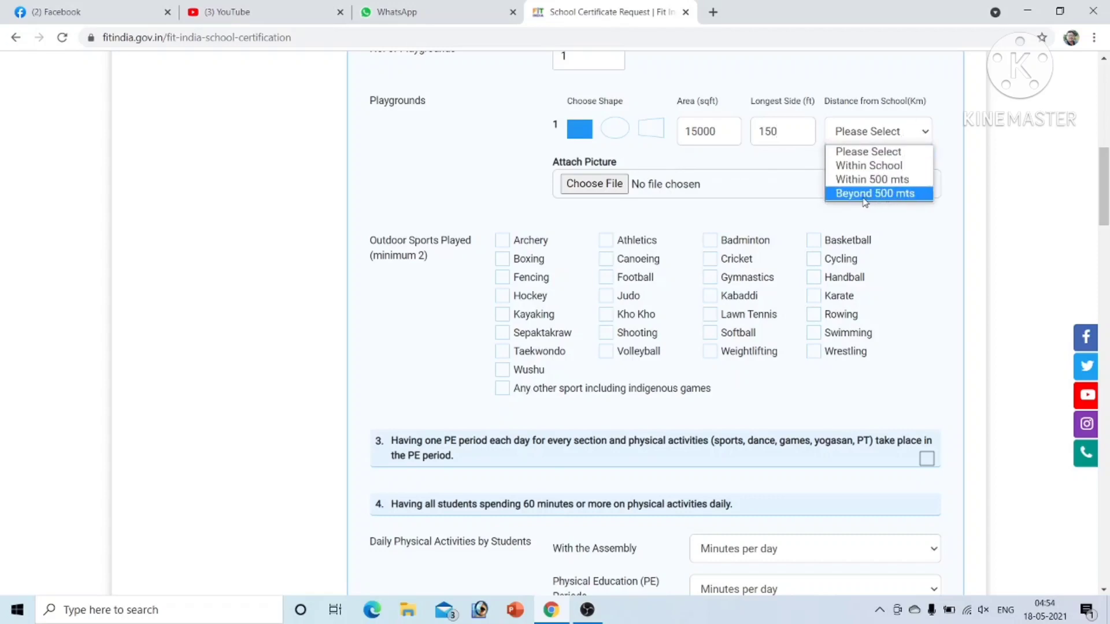
left_click(871, 167)
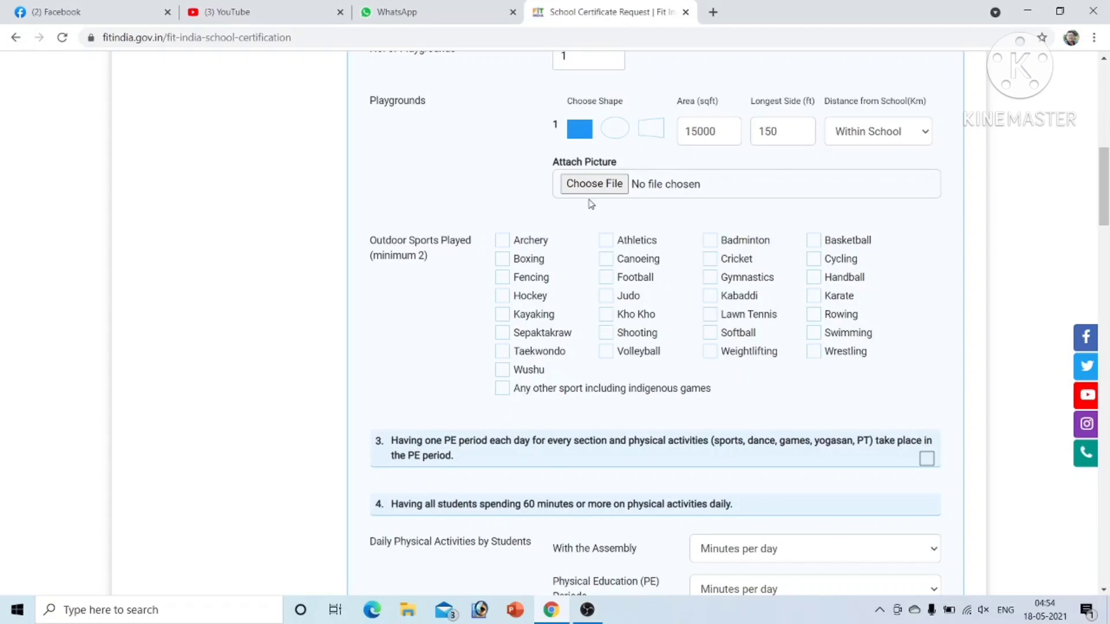
left_click(593, 188)
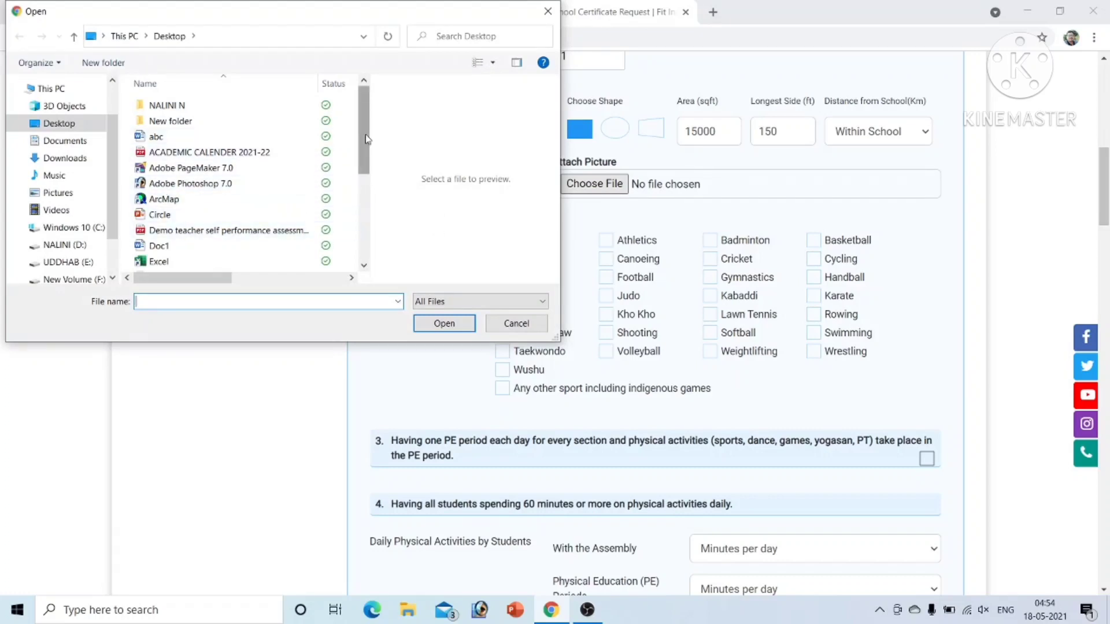
Step: Attach hhhhhh.jfif from the Desktop as the playground photo and tick Cricket
scroll(289, 141, "down", 2)
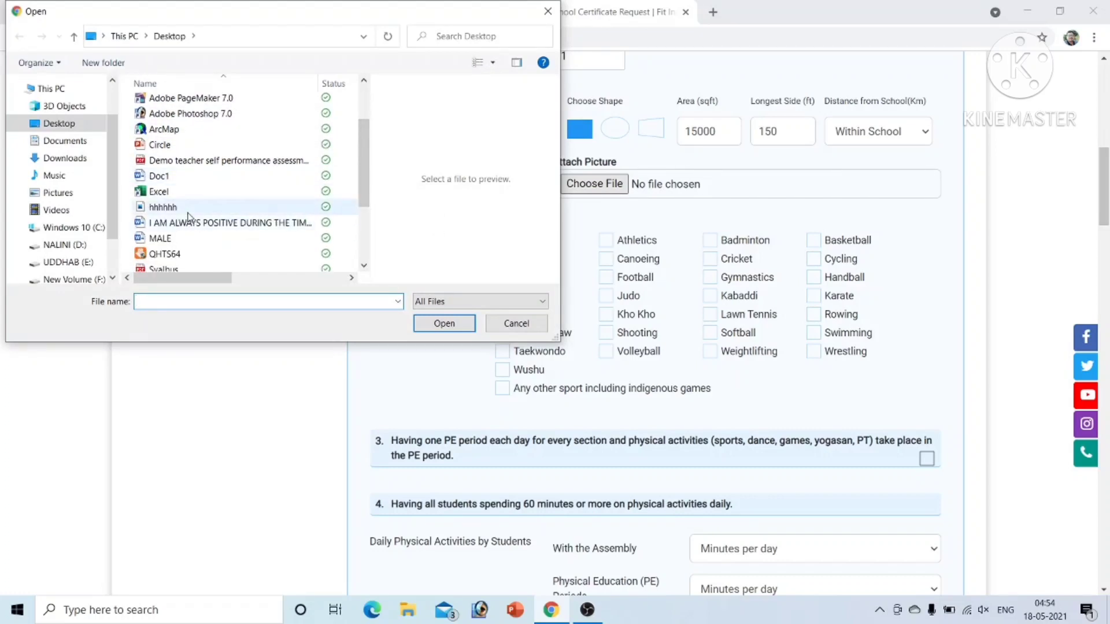
left_click(173, 208)
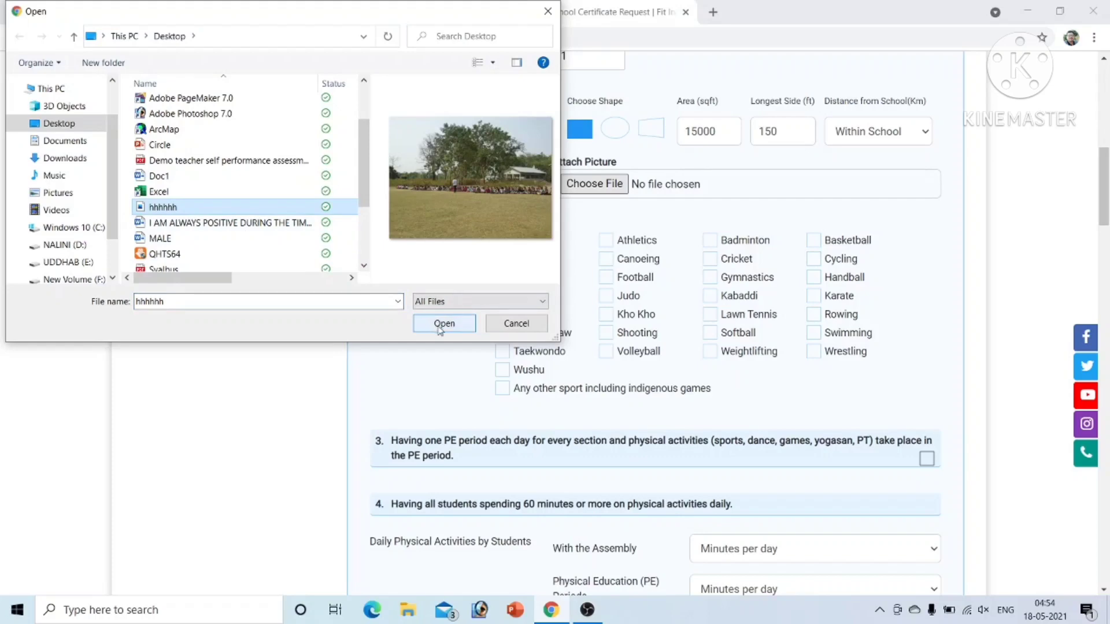
left_click(444, 324)
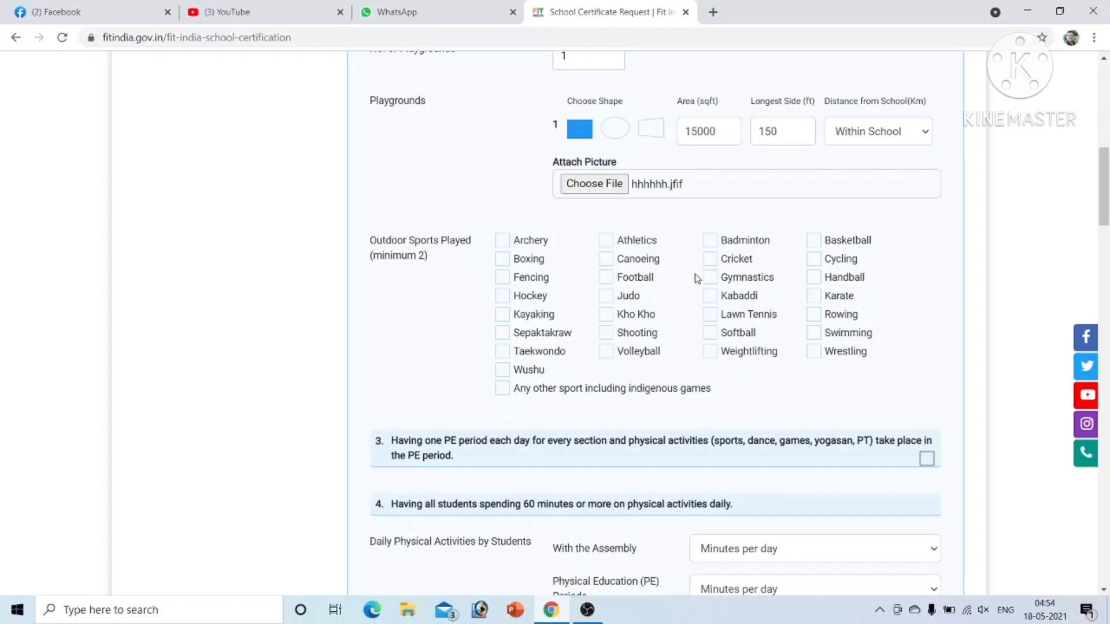
left_click(709, 258)
Step: Confirm item 3 and set Assembly to 5 min and PE Periods to 30 min
left_click_drag(1107, 194, 1107, 240)
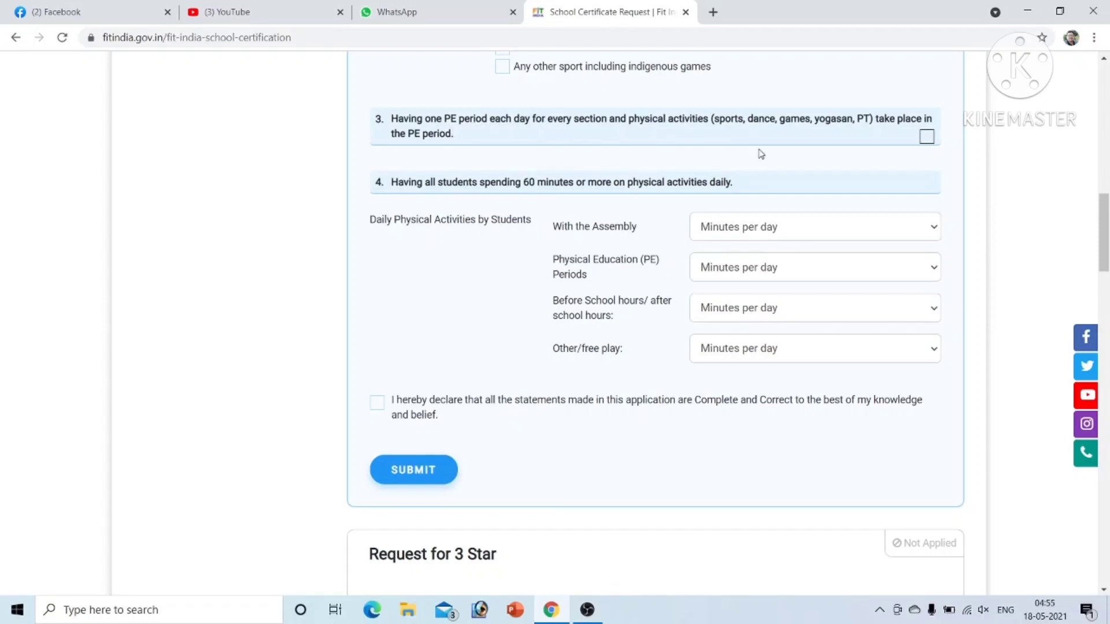
left_click(926, 138)
left_click(934, 227)
left_click(769, 262)
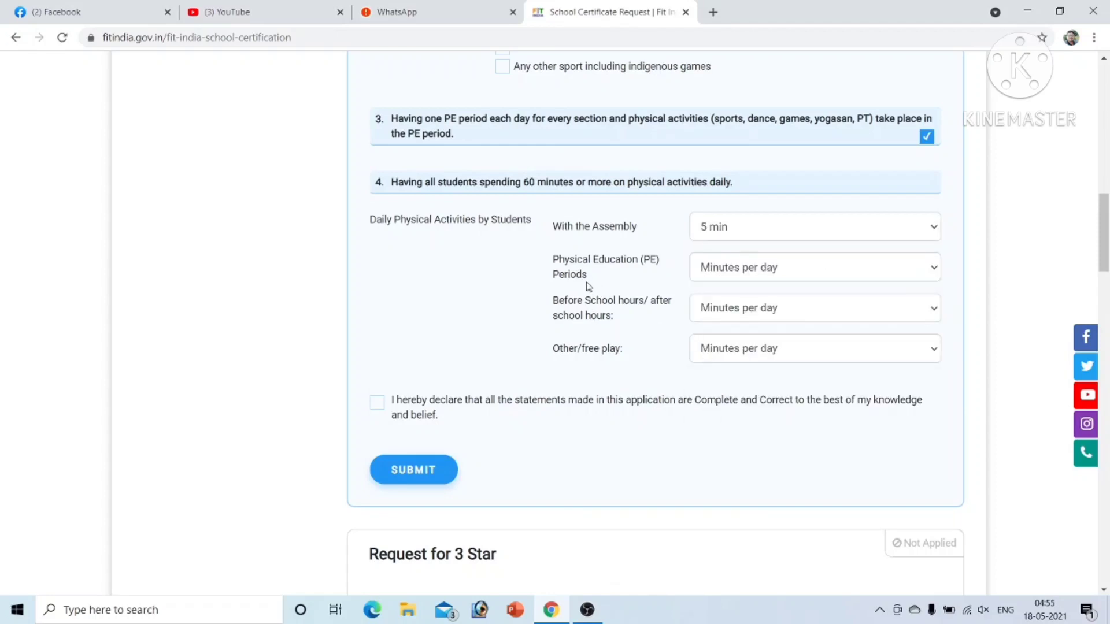
left_click(933, 269)
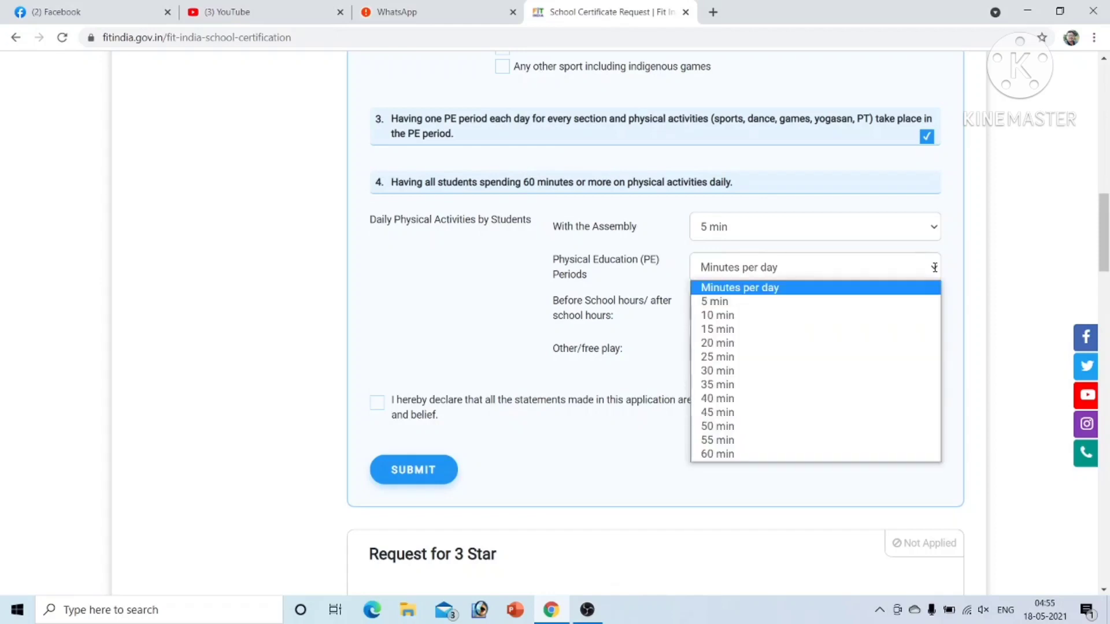
left_click(746, 370)
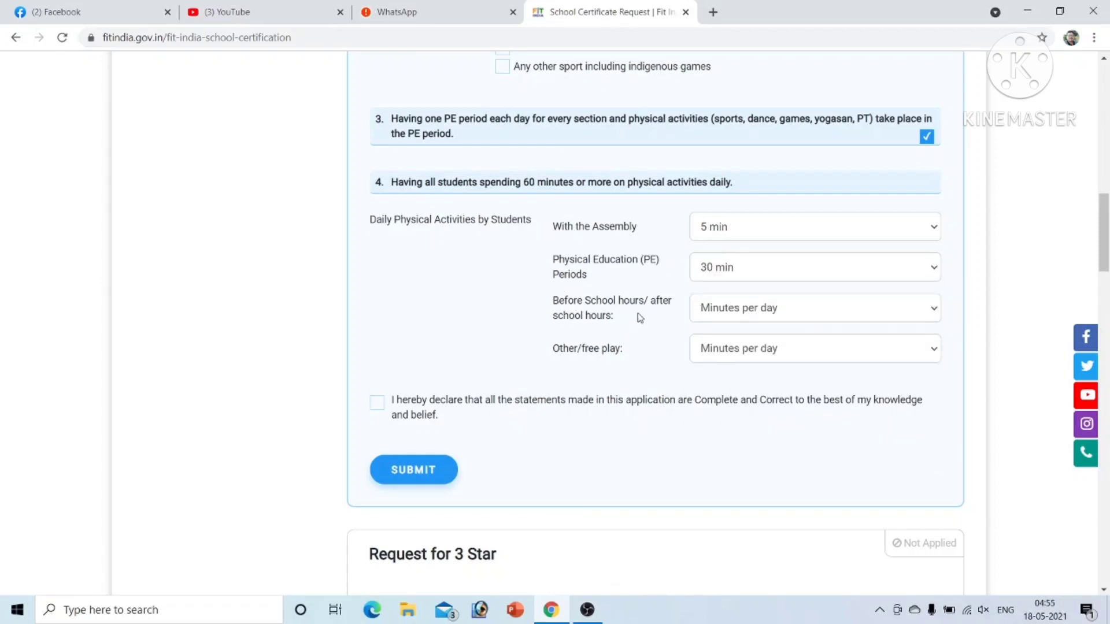
Step: Set Before/after school to 30 min, Other/free play to 45 min, and tick the declaration
left_click(935, 308)
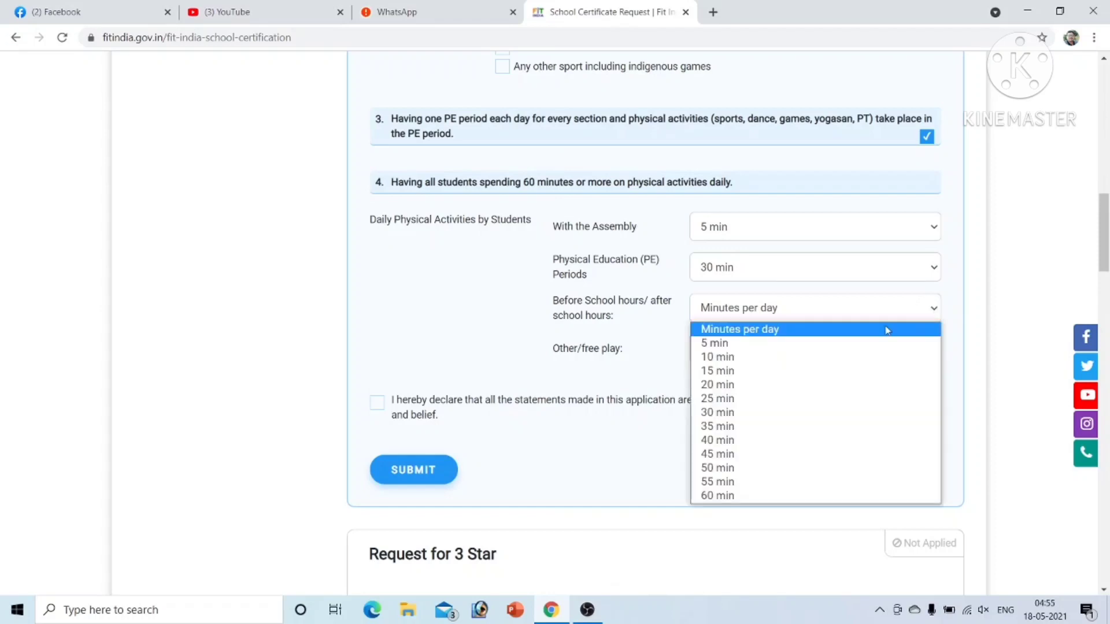
left_click(750, 413)
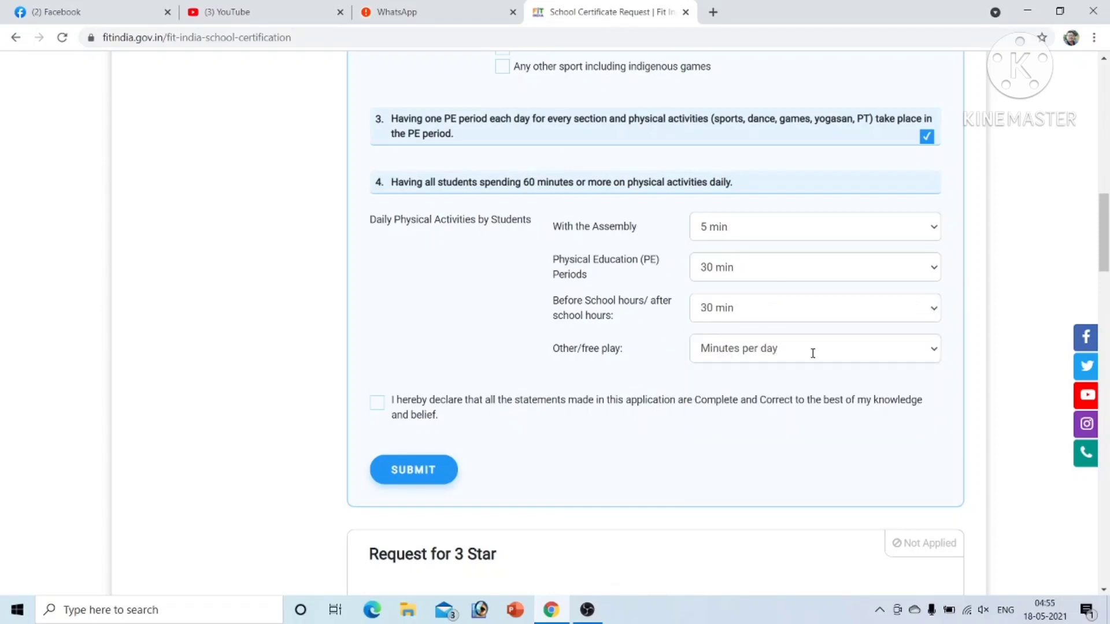
left_click(933, 349)
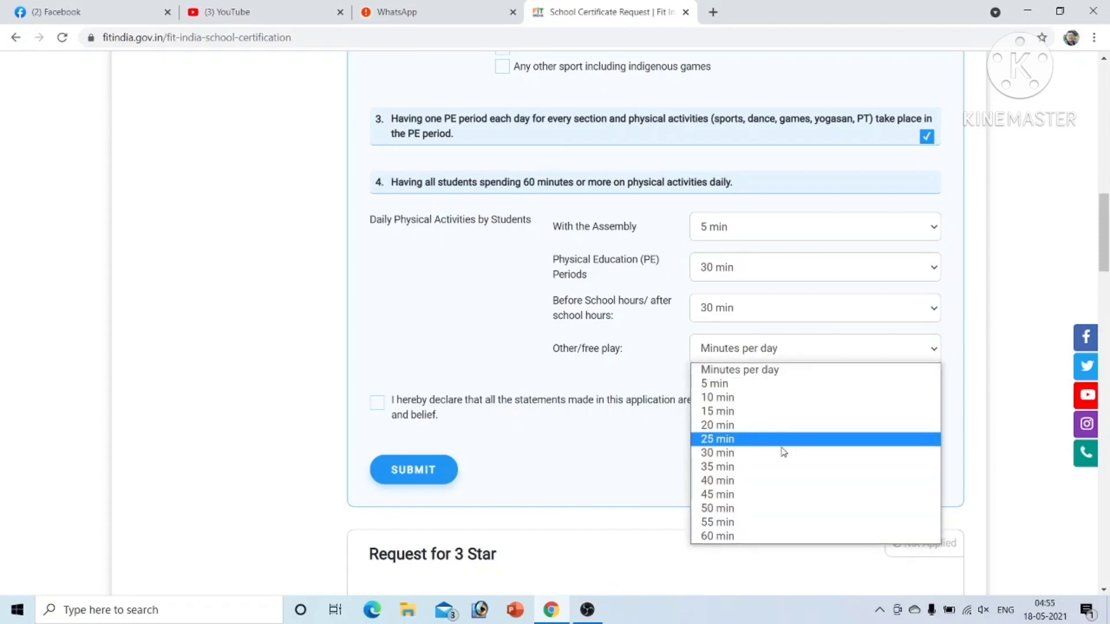
left_click(748, 493)
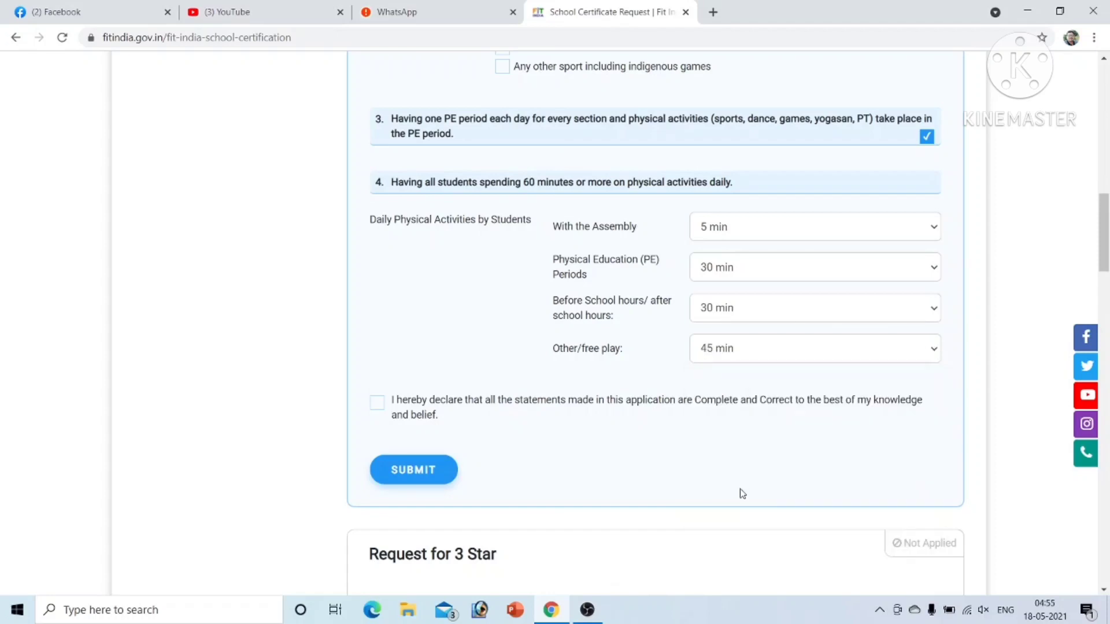
left_click(378, 404)
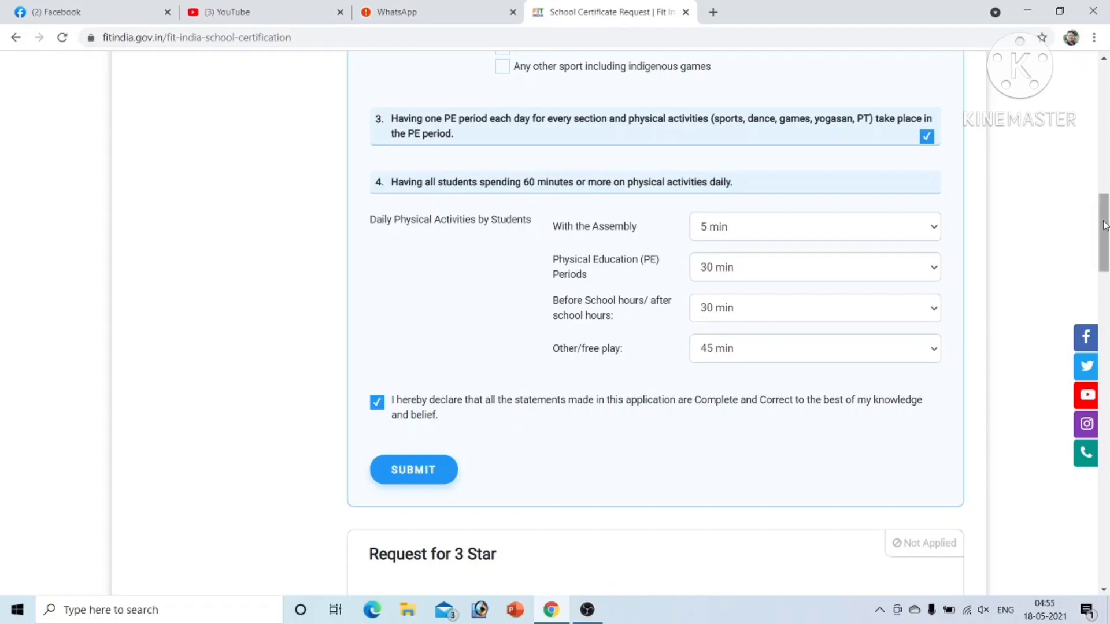
left_click_drag(1104, 226, 1107, 287)
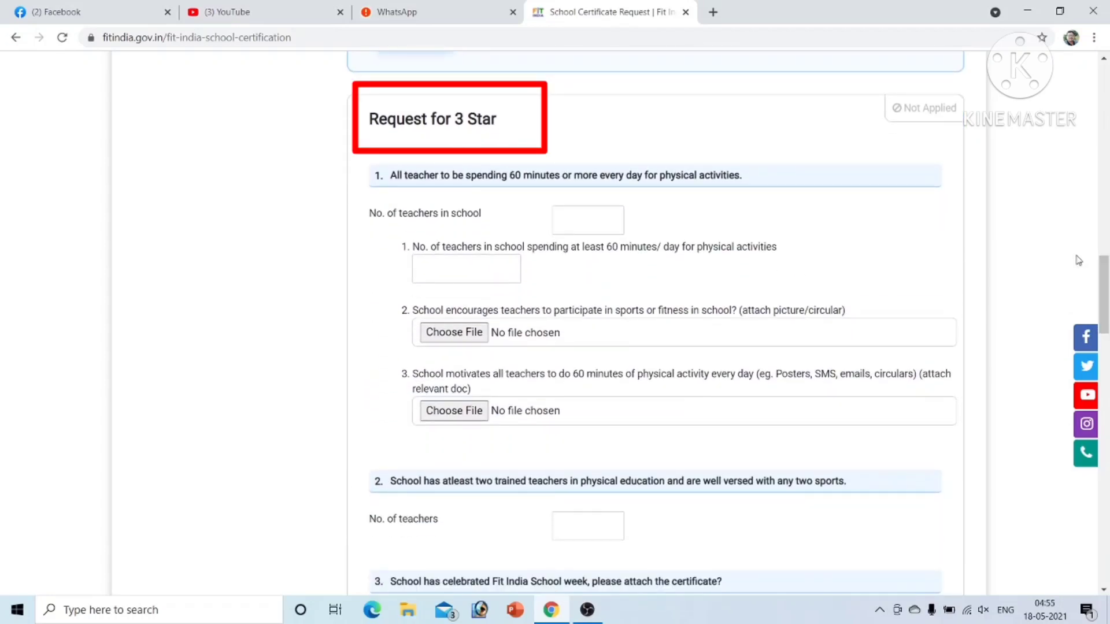
Step: Return to the School Flag form and submit the request
left_click_drag(1107, 272, 1107, 370)
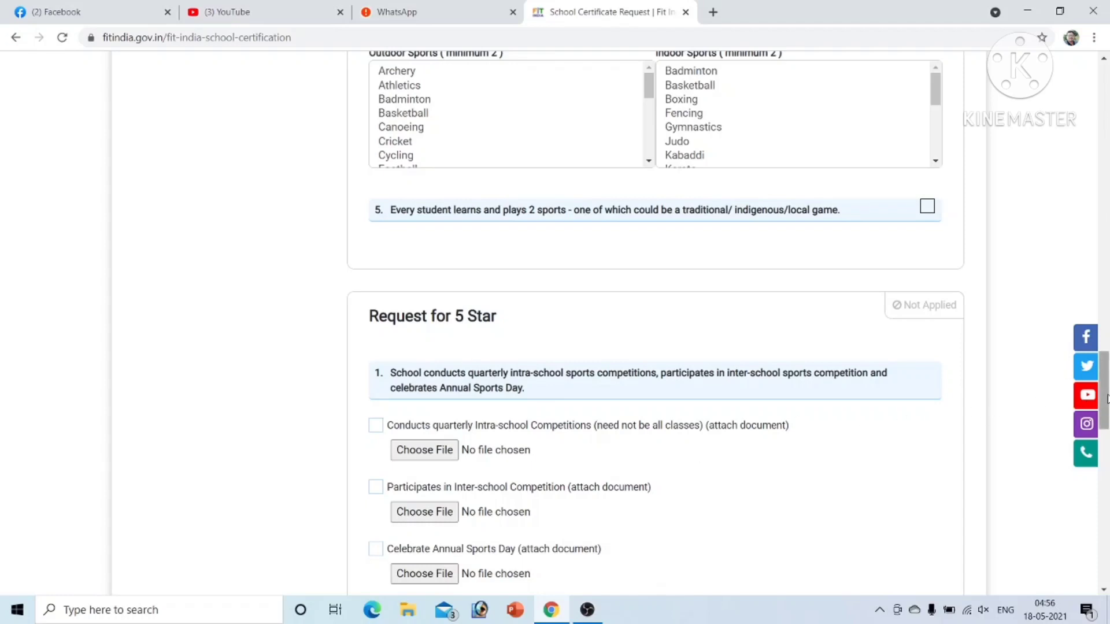
left_click_drag(1106, 399, 1104, 259)
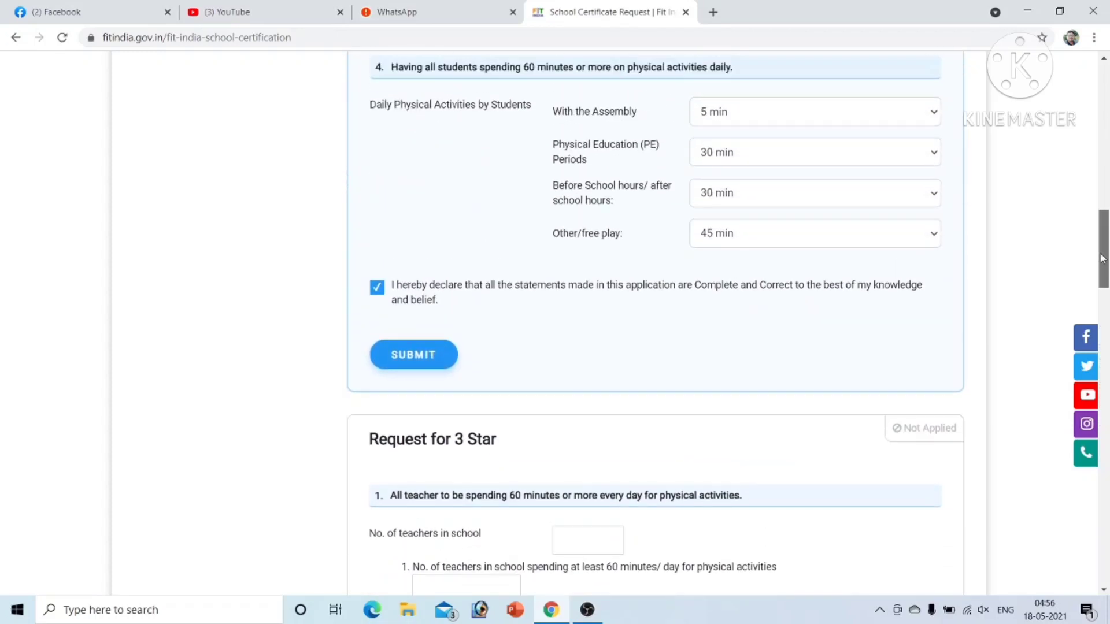
left_click(414, 356)
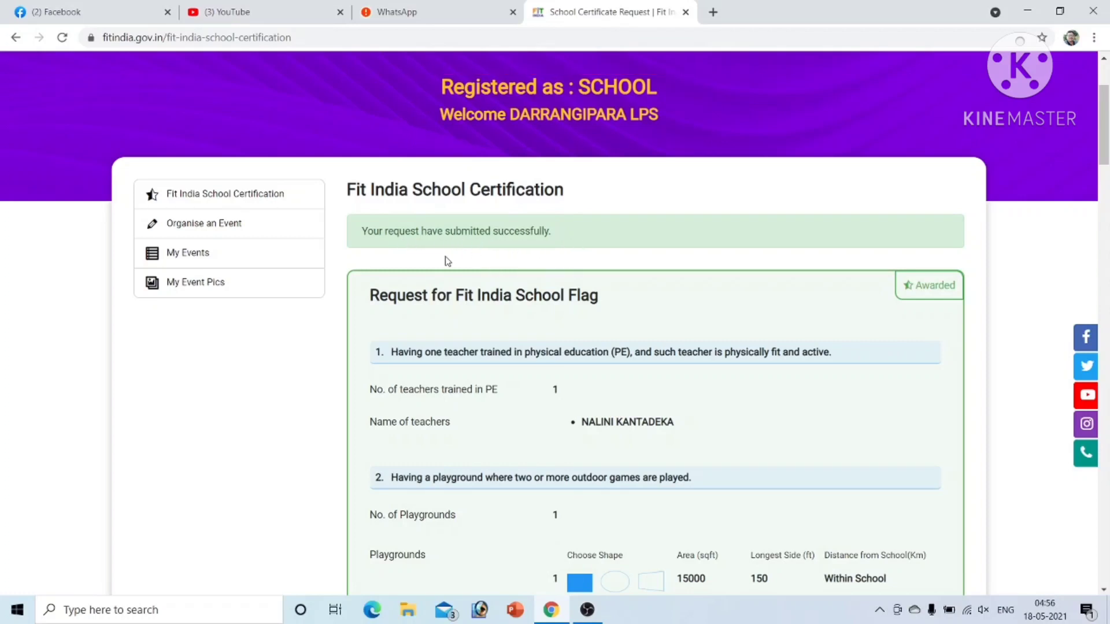
Step: Download the DARRANGIPARA LPS Certificate of Recognition from the awarded section
left_click_drag(1106, 149, 1106, 274)
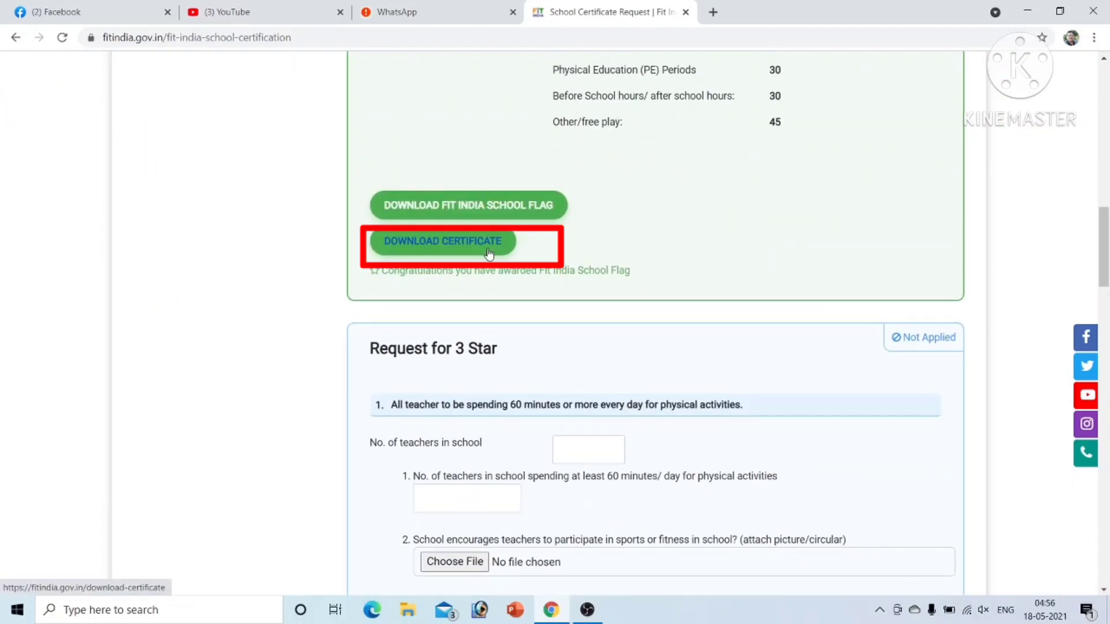
left_click(448, 245)
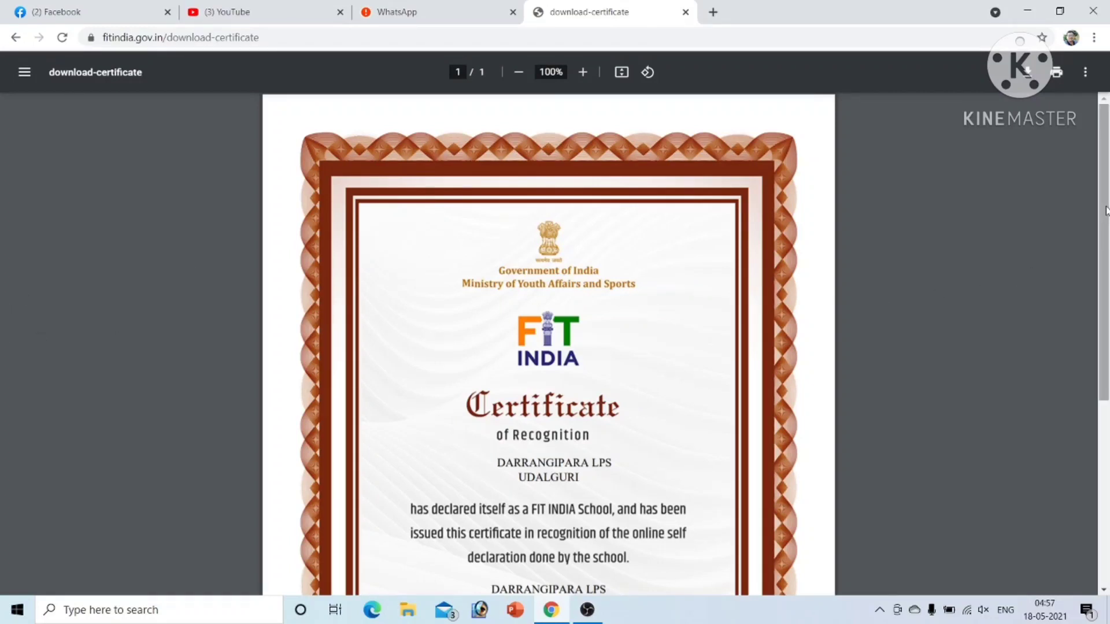
scroll(1108, 248, "down", 1)
left_click_drag(1107, 247, 1108, 369)
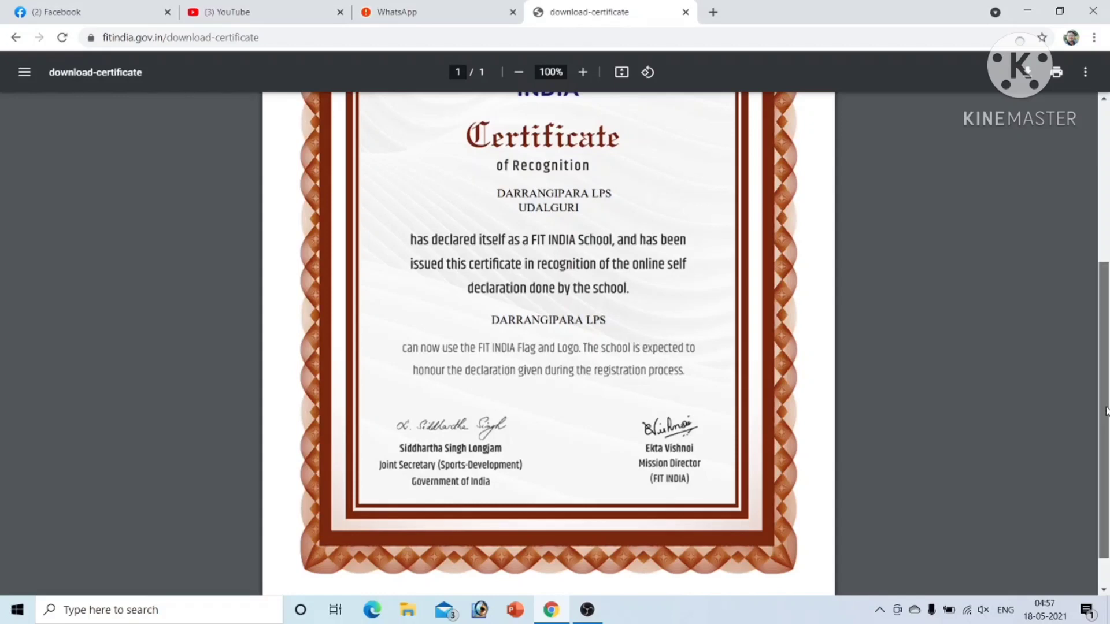
left_click_drag(1105, 411, 1106, 387)
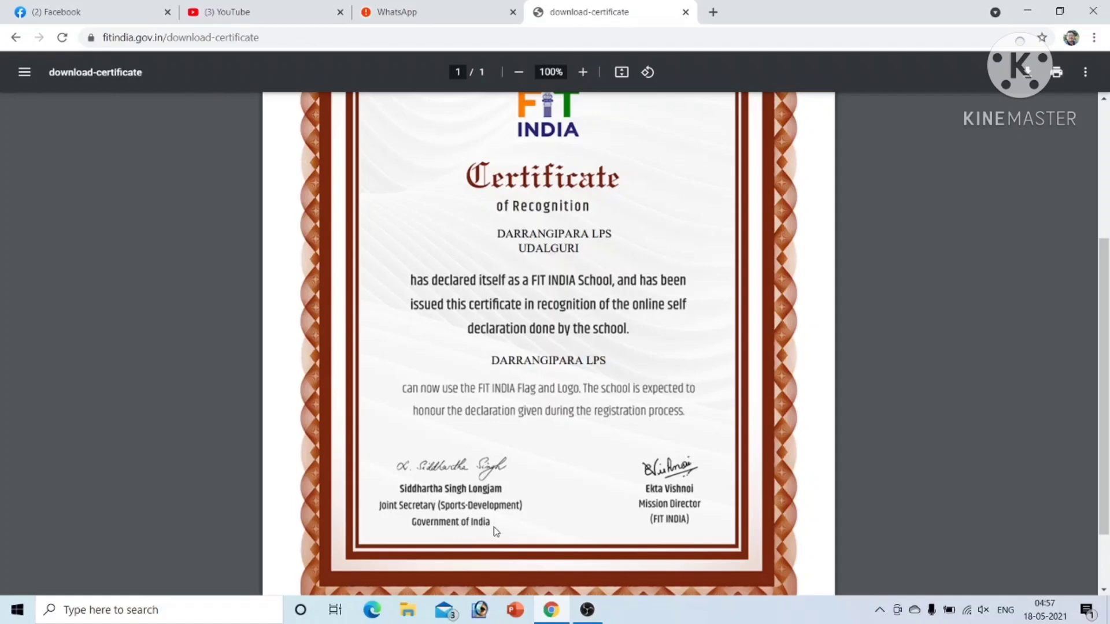
left_click_drag(1107, 342, 1107, 298)
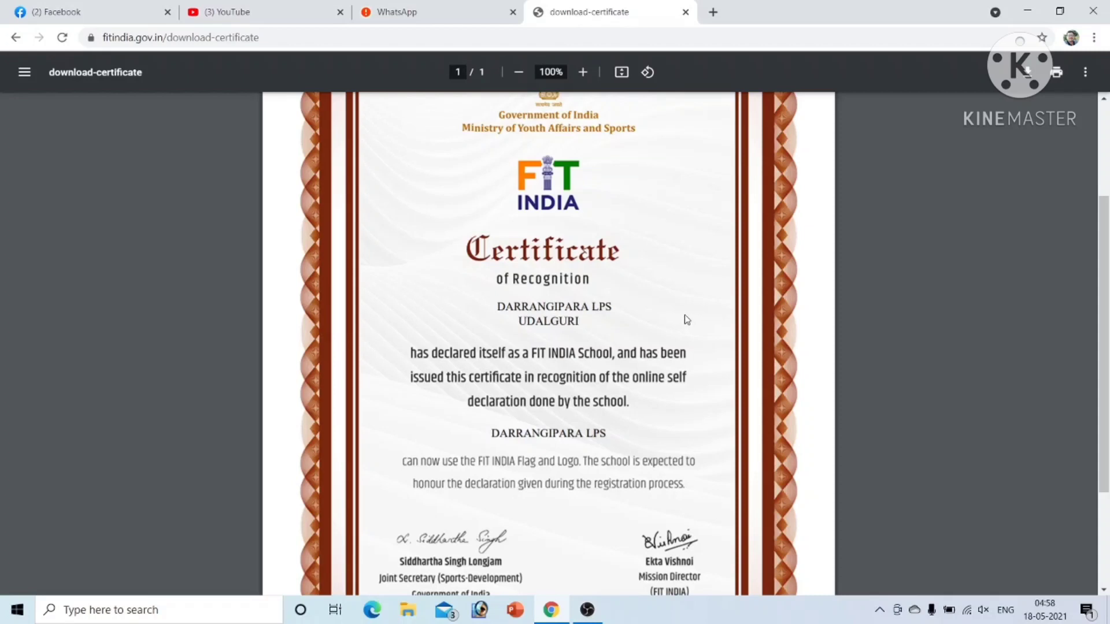
Step: Save the certificate PDF to the Desktop as DARRANGIPARA LPS.pdf
left_click(1028, 73)
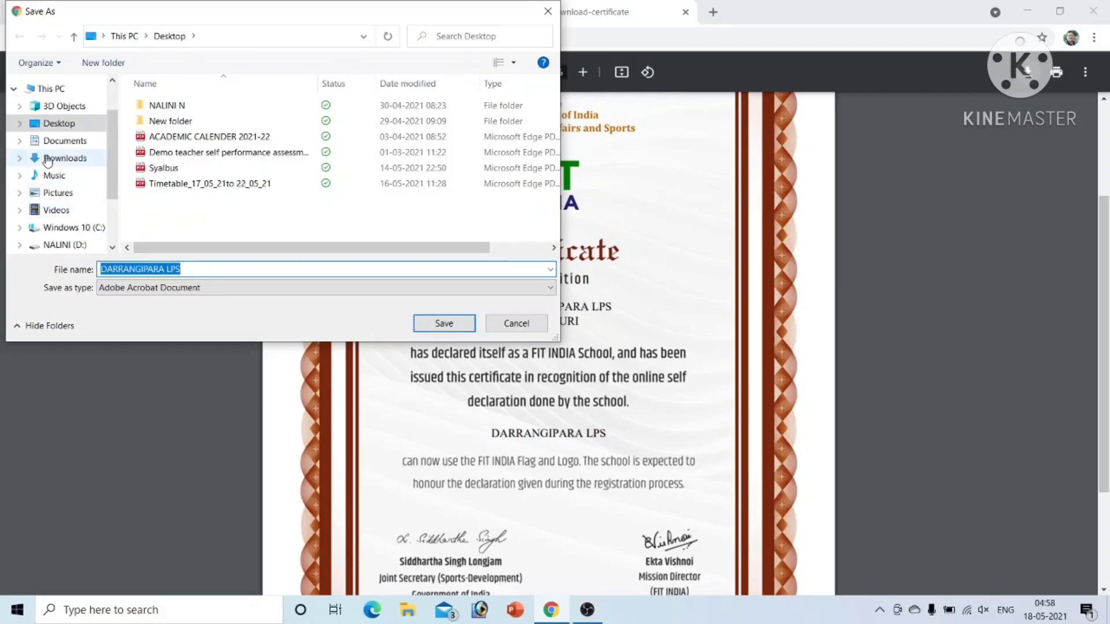
left_click(71, 125)
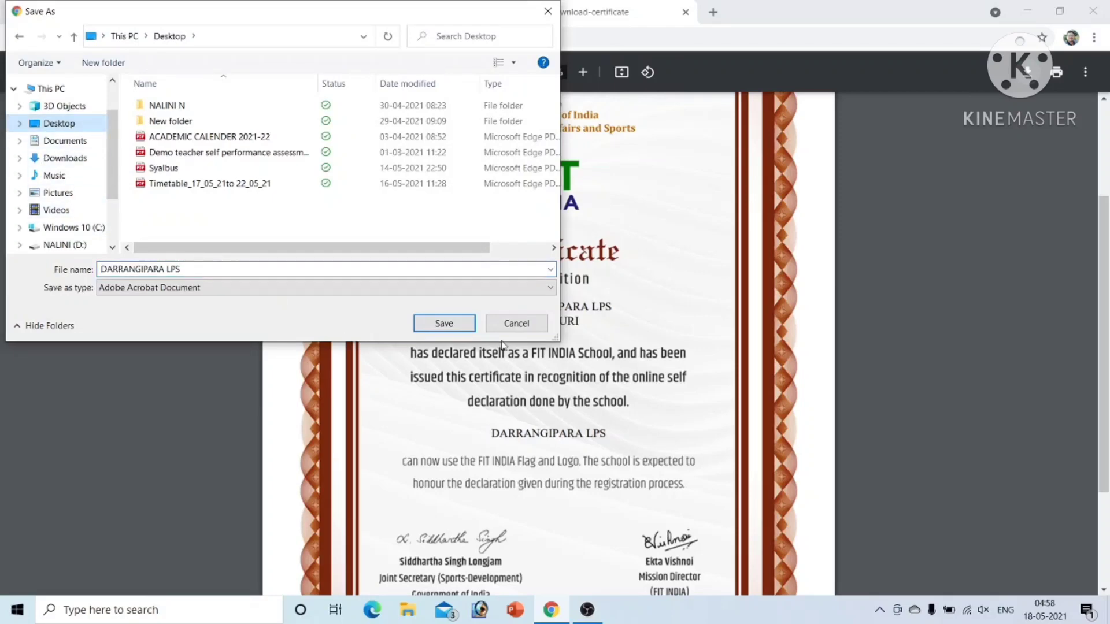
left_click(442, 324)
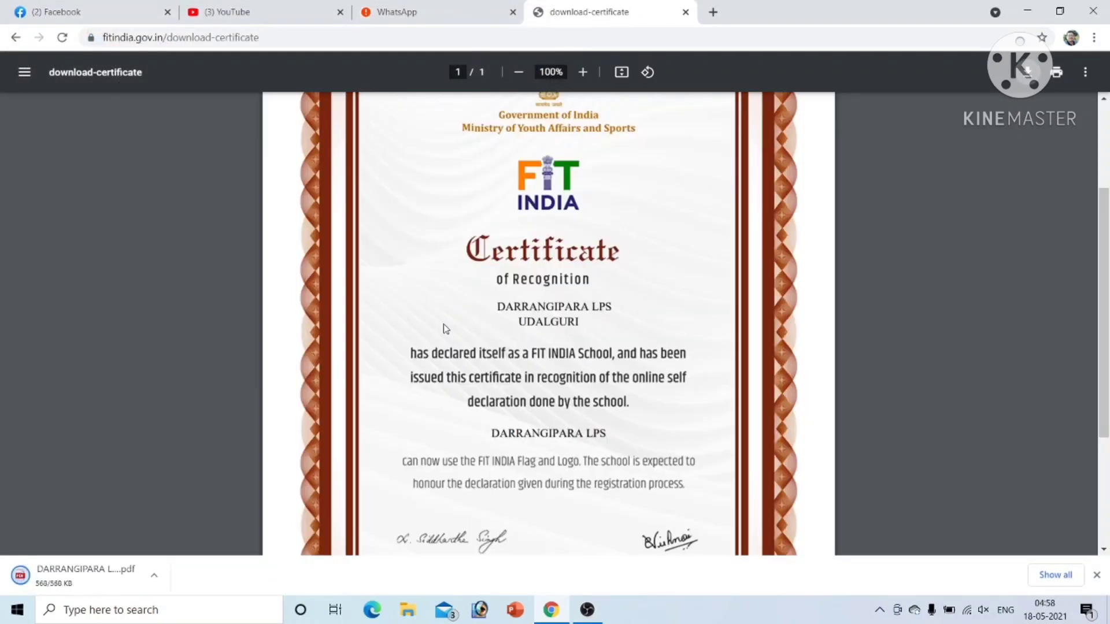